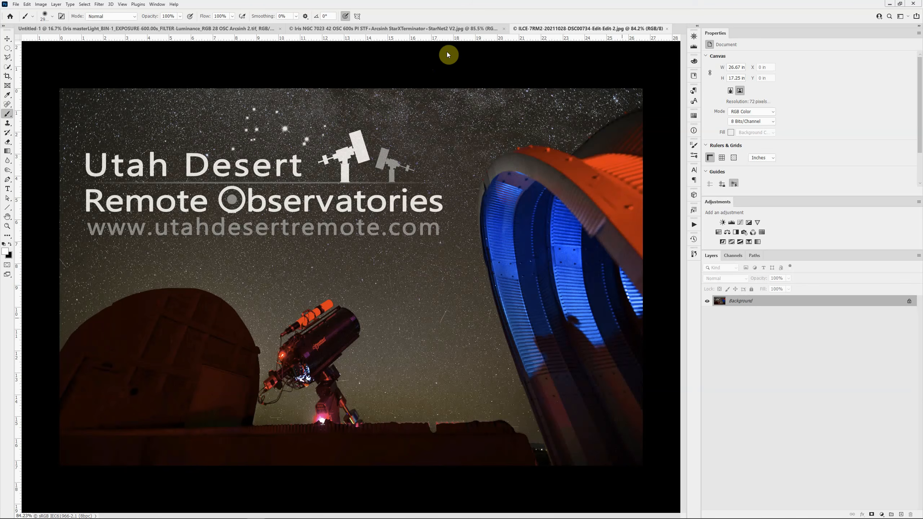
- Switch to PixInsight, review the calibration frame groups in the Weighted Batch Preprocessing script and exit the script
{"action": "left_click", "coordinate": [420, 29]}
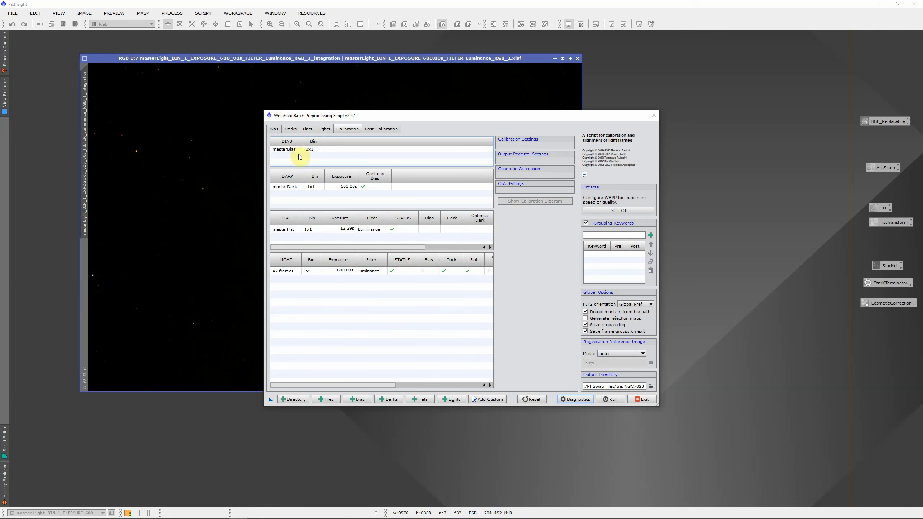
{"action": "left_click", "coordinate": [297, 275]}
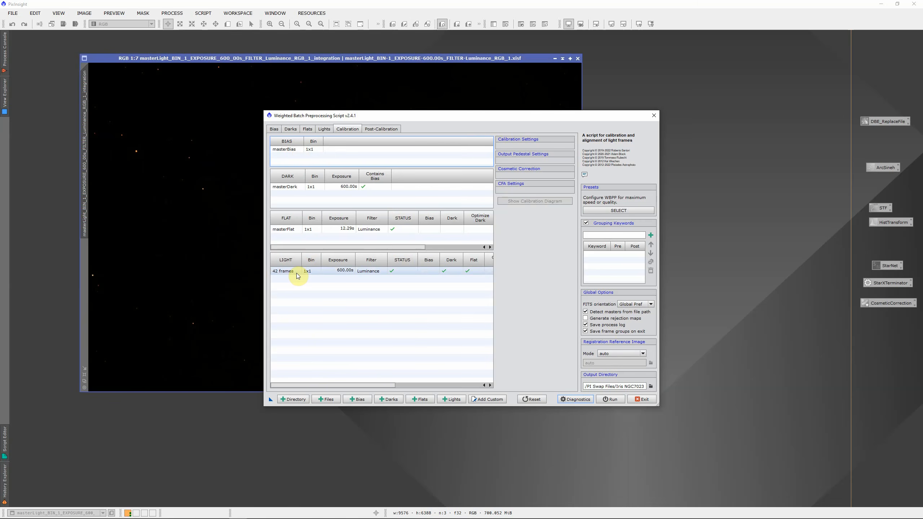
{"action": "left_click", "coordinate": [298, 286]}
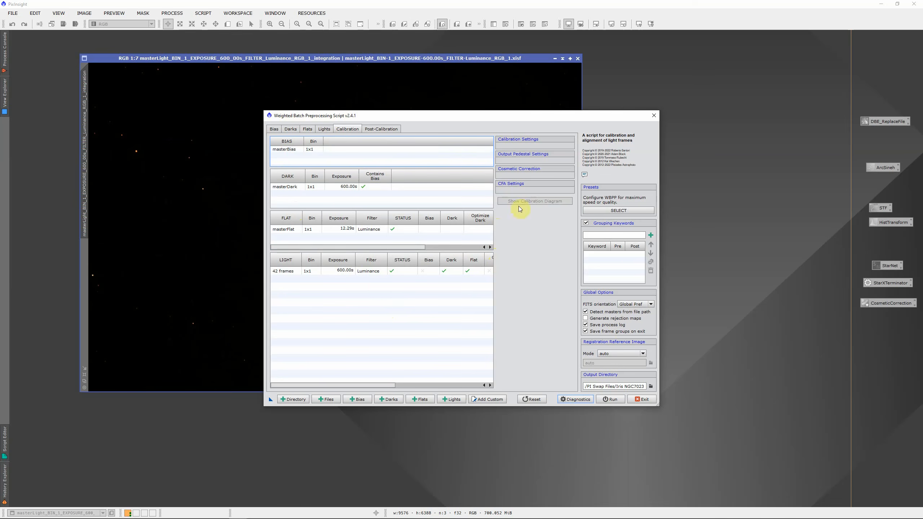
{"action": "left_click", "coordinate": [644, 399]}
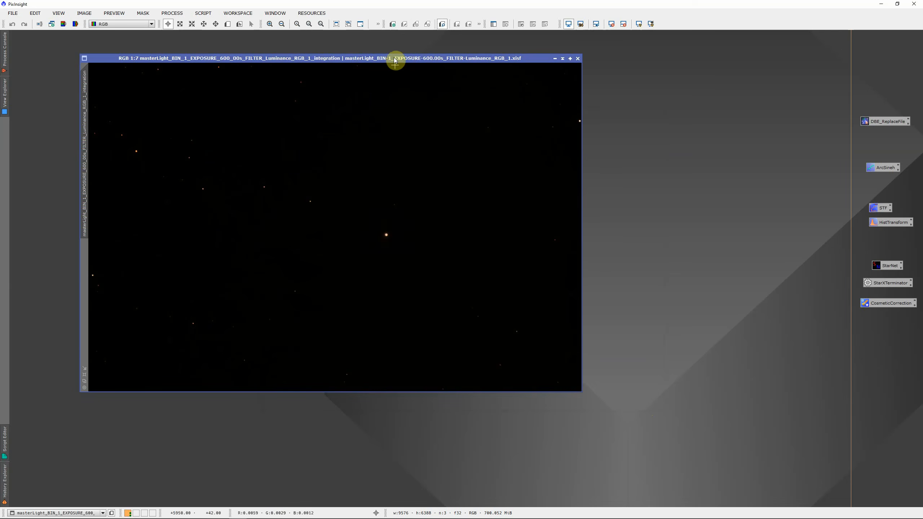
- Apply a screen auto-stretch to the integrated master light image and shift its window slightly
{"action": "left_click", "coordinate": [393, 57]}
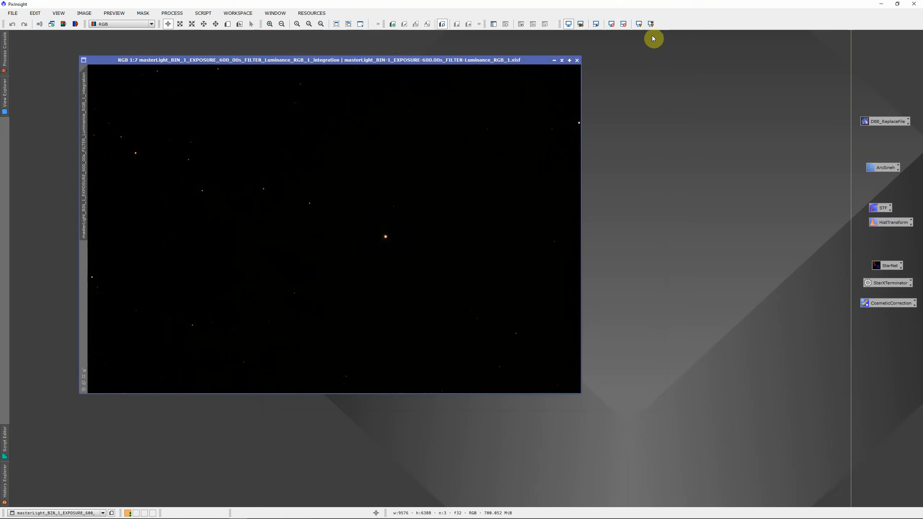
{"action": "left_click", "coordinate": [639, 24]}
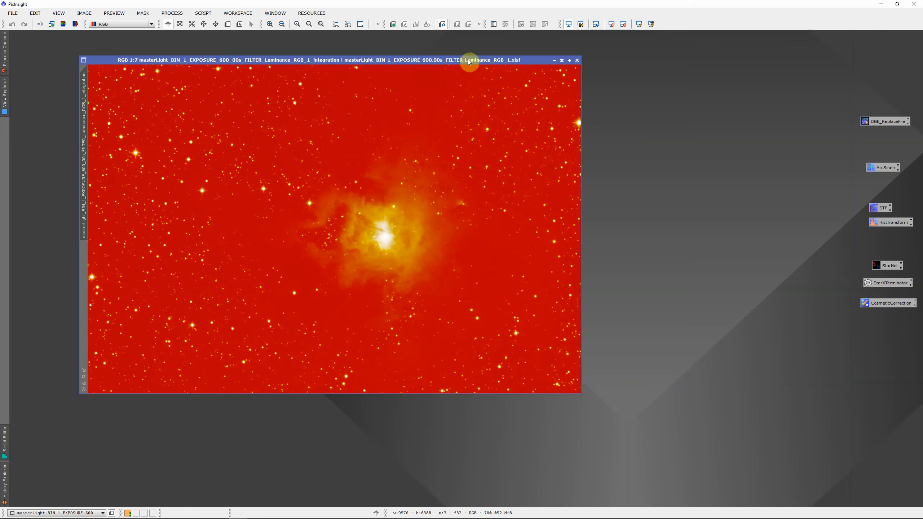
{"action": "left_click_drag", "start_coordinate": [470, 61], "coordinate": [459, 63]}
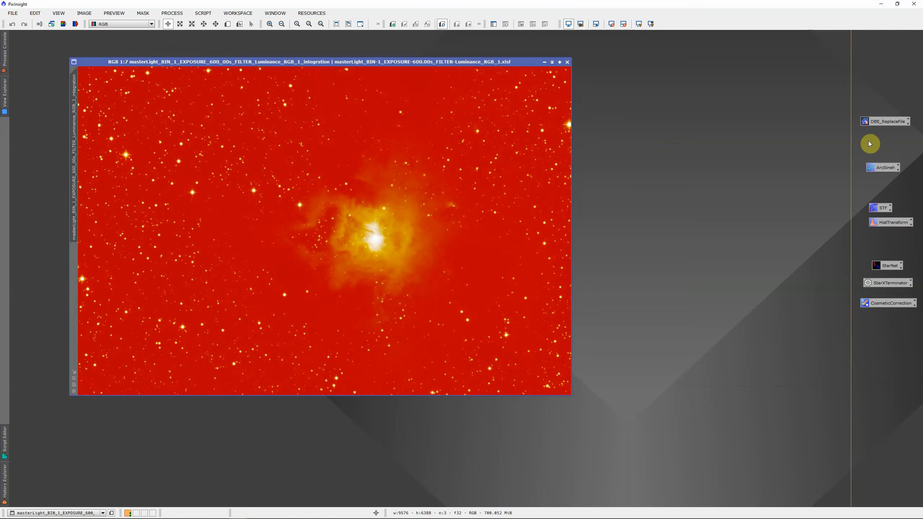
- Start the saved DBE_ReplaceFile process on the master light and move three border samples away from nearby stars
{"action": "double_click", "coordinate": [882, 124]}
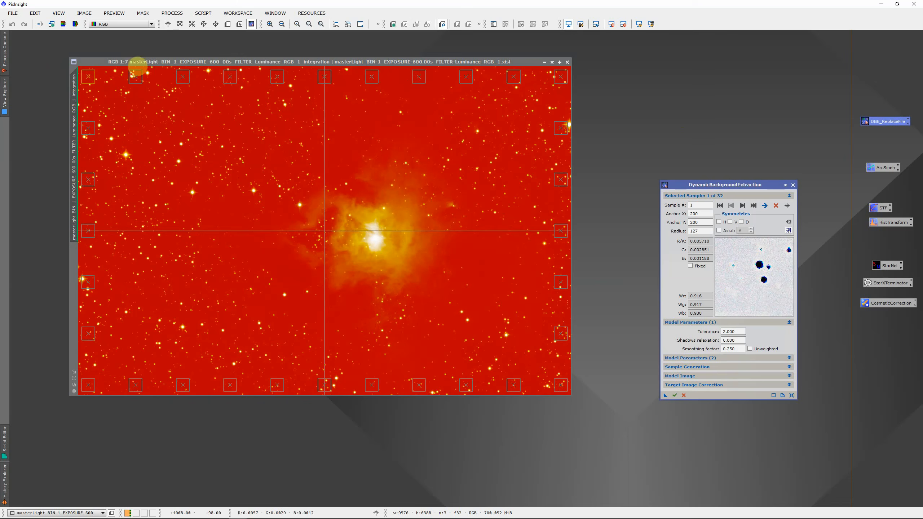
{"action": "left_click_drag", "start_coordinate": [138, 78], "coordinate": [138, 84]}
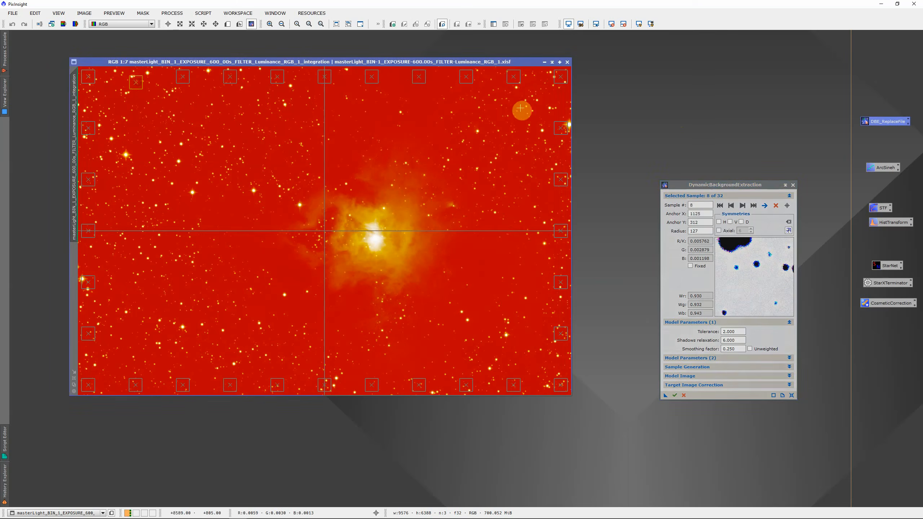
{"action": "left_click_drag", "start_coordinate": [561, 128], "coordinate": [552, 122]}
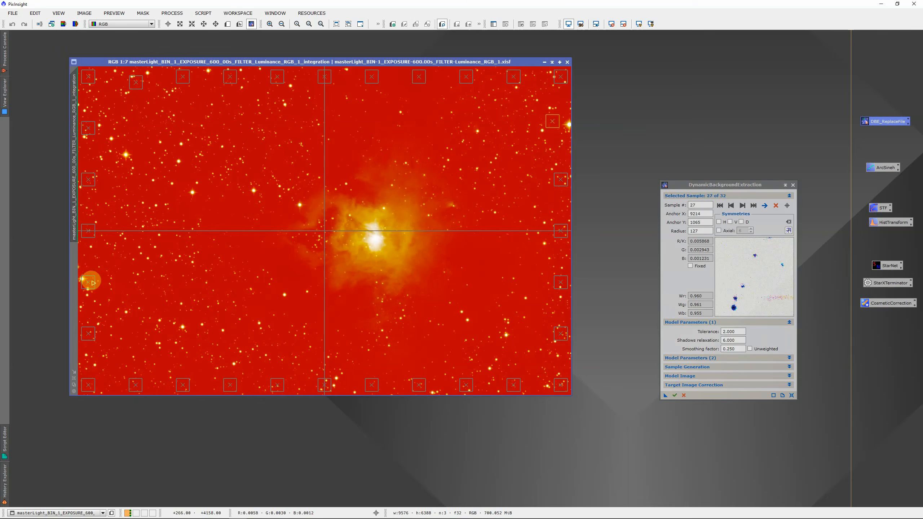
{"action": "left_click_drag", "start_coordinate": [88, 282], "coordinate": [97, 277]}
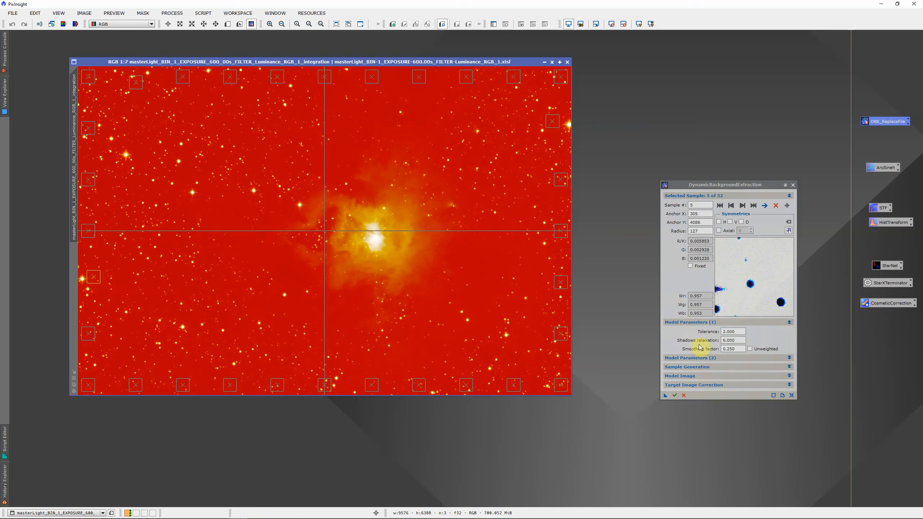
- Run DynamicBackgroundExtraction on the master light, end its session and auto-stretch the display of the corrected image
{"action": "left_click", "coordinate": [676, 395]}
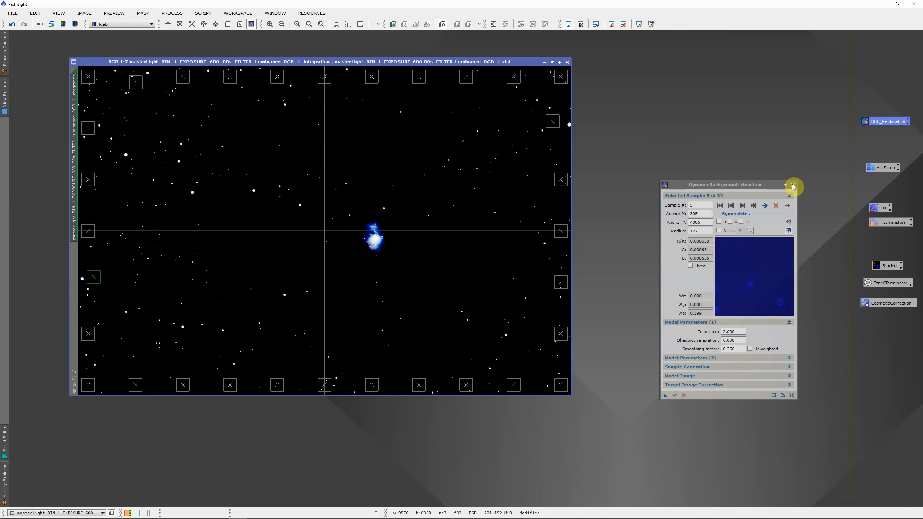
{"action": "left_click", "coordinate": [794, 187]}
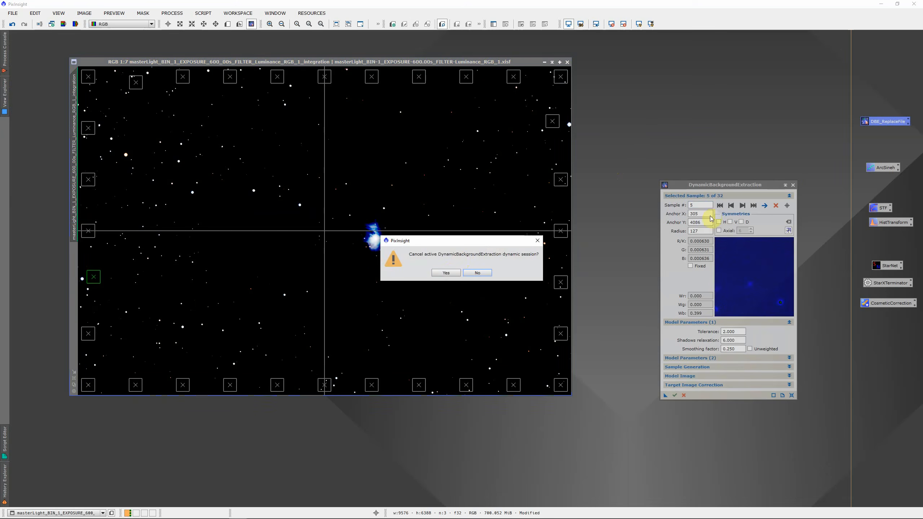
{"action": "left_click", "coordinate": [452, 274]}
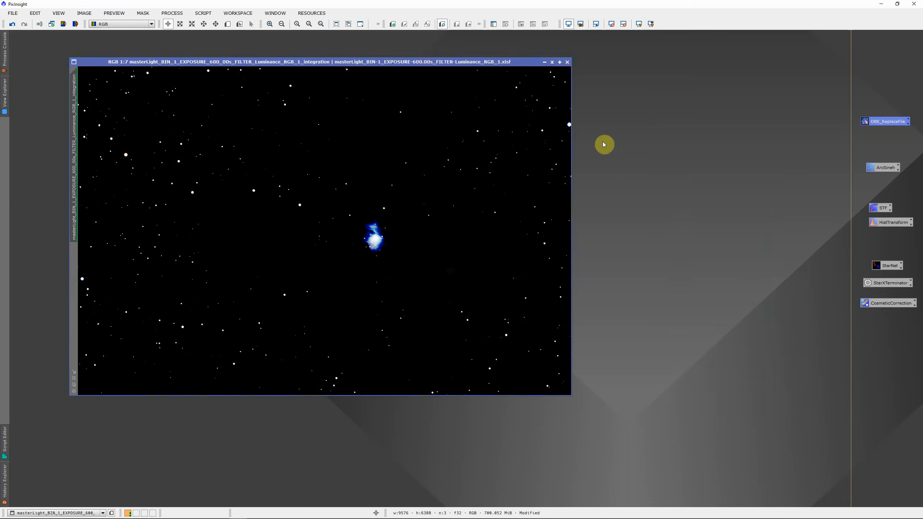
{"action": "left_click", "coordinate": [637, 24]}
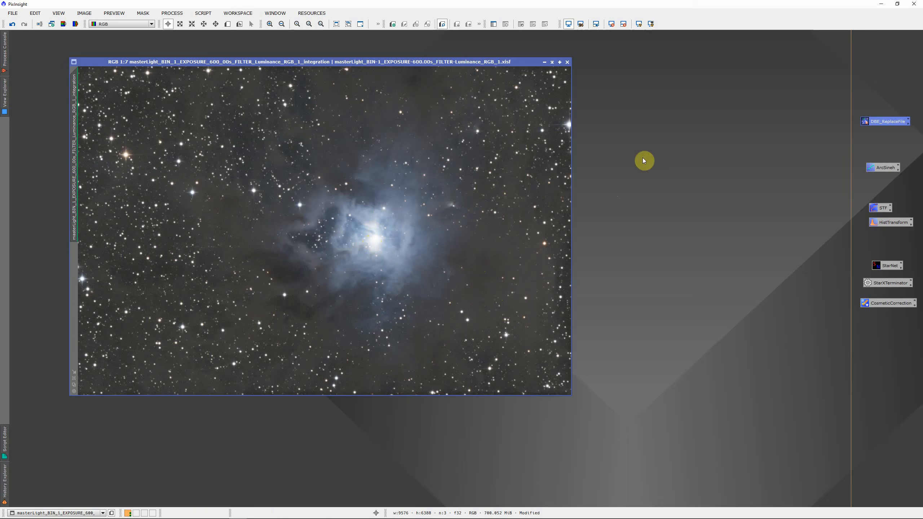
- Load a fresh ScreenTransferFunction auto-stretch into HistogramTransformation, apply it permanently to the image and disable the screen stretch
{"action": "double_click", "coordinate": [880, 208]}
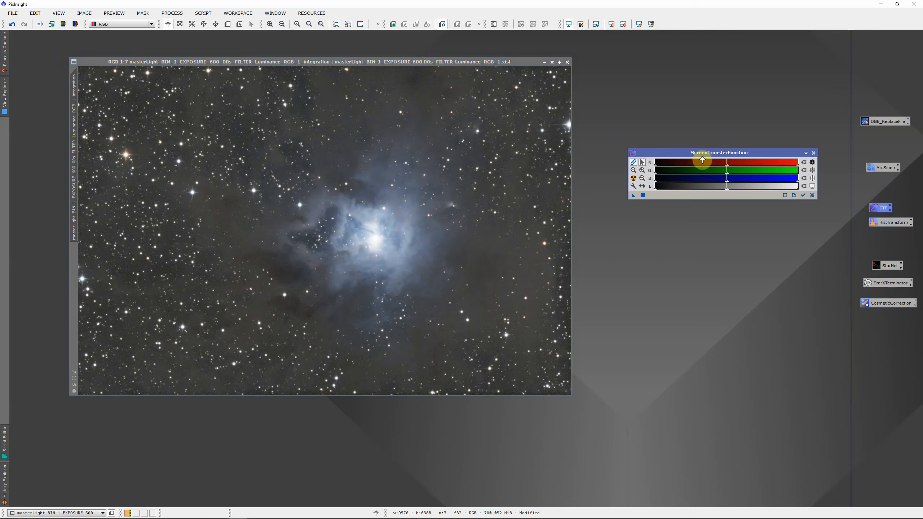
{"action": "double_click", "coordinate": [884, 223]}
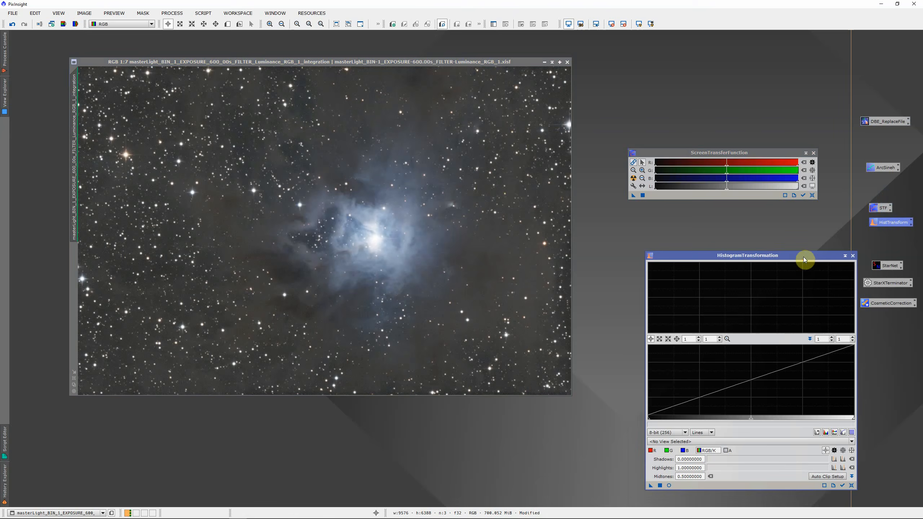
{"action": "left_click_drag", "start_coordinate": [803, 256], "coordinate": [777, 235]}
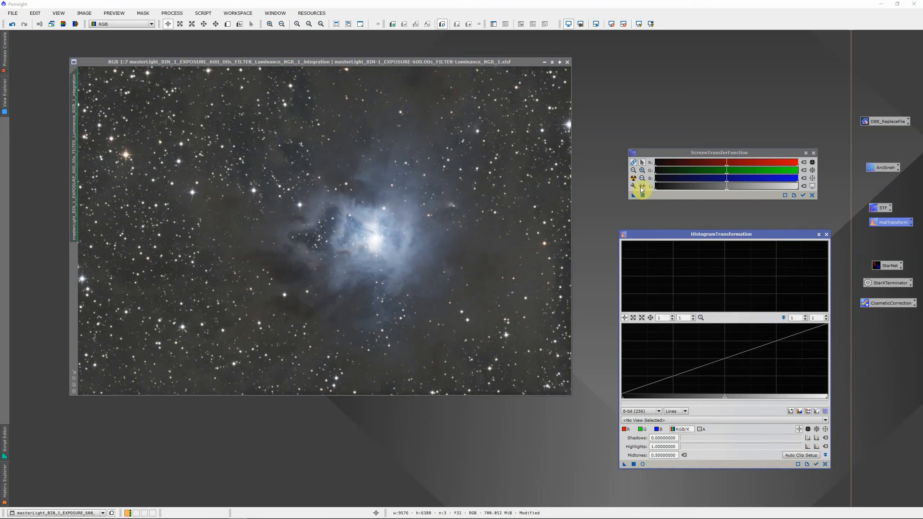
{"action": "left_click", "coordinate": [569, 24]}
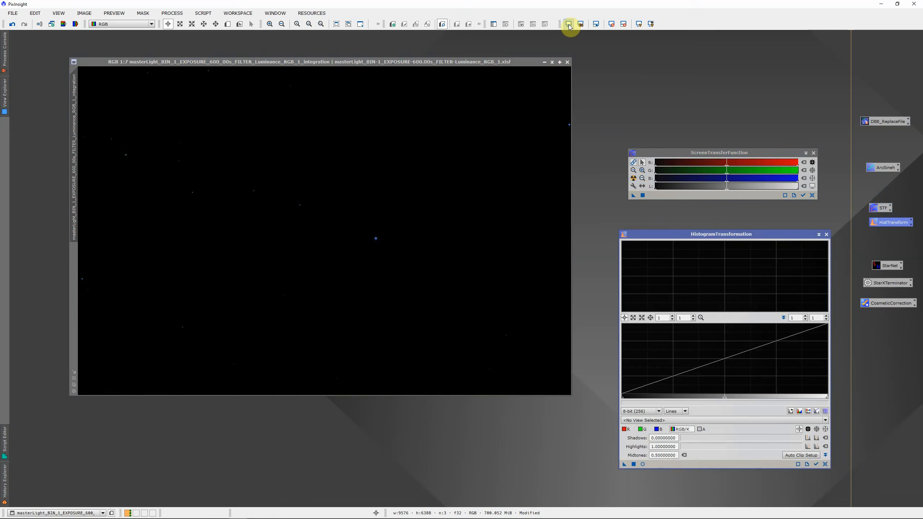
{"action": "left_click", "coordinate": [634, 178]}
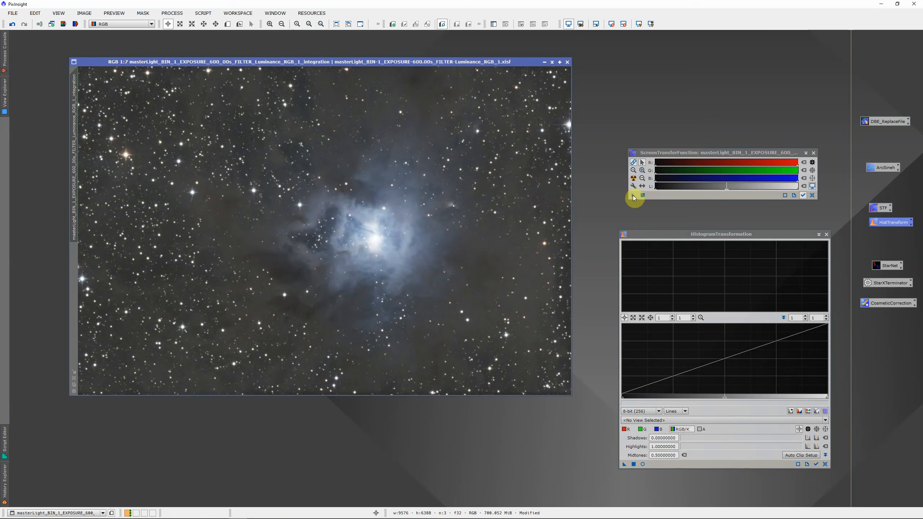
{"action": "left_click_drag", "start_coordinate": [634, 197], "coordinate": [665, 464]}
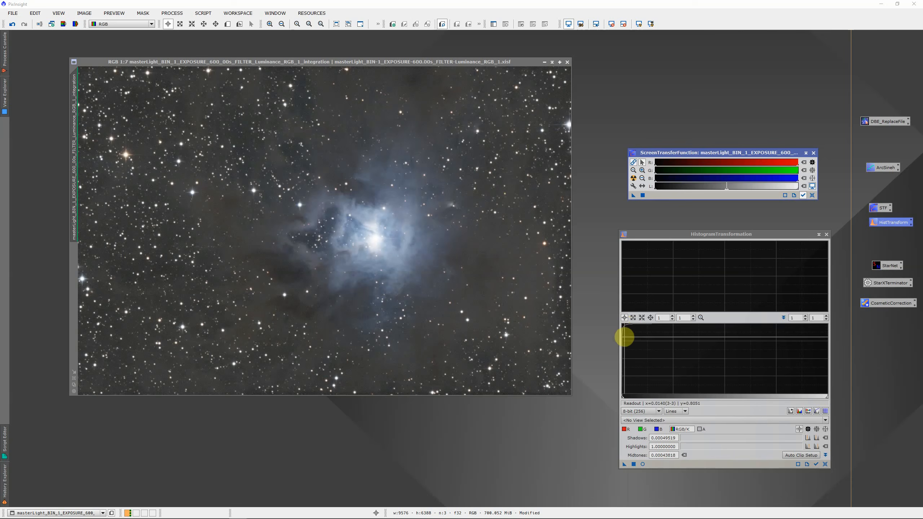
{"action": "left_click", "coordinate": [633, 464]}
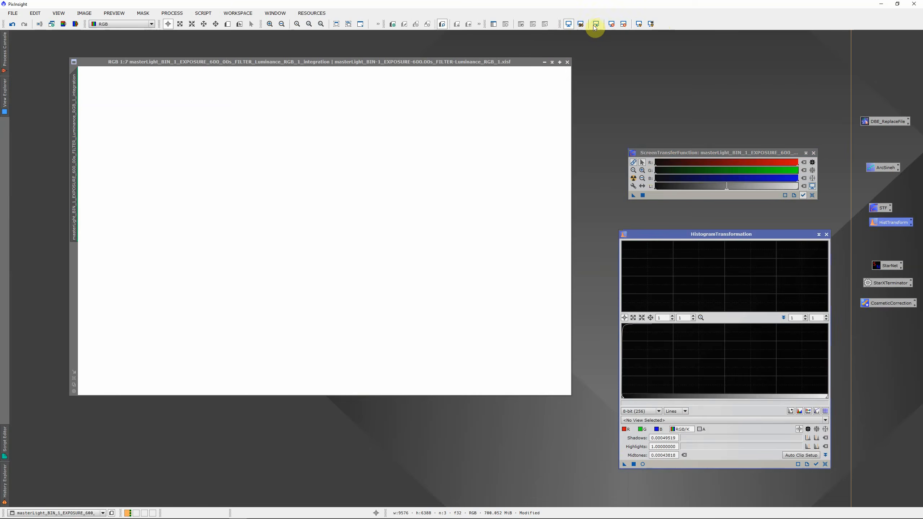
{"action": "left_click", "coordinate": [569, 25]}
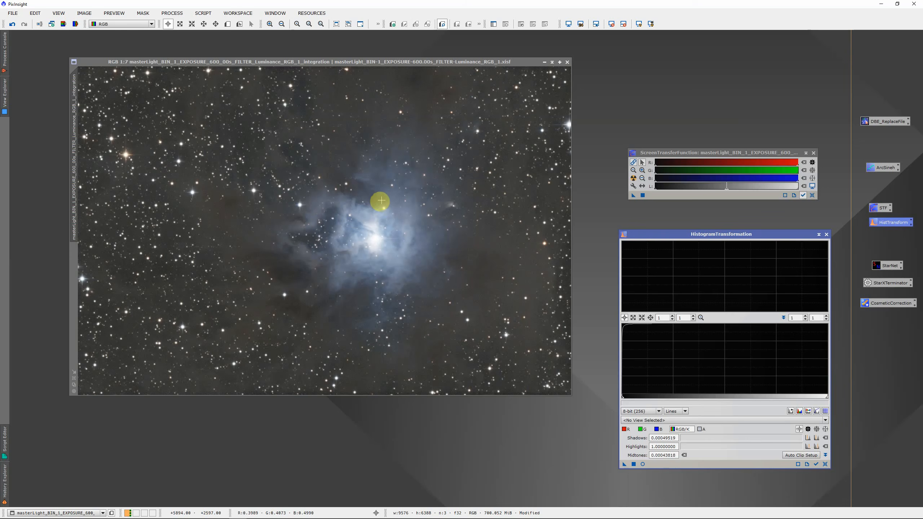
- Close the HistogramTransformation and ScreenTransferFunction windows and undo the permanent histogram stretch
{"action": "left_click", "coordinate": [826, 236]}
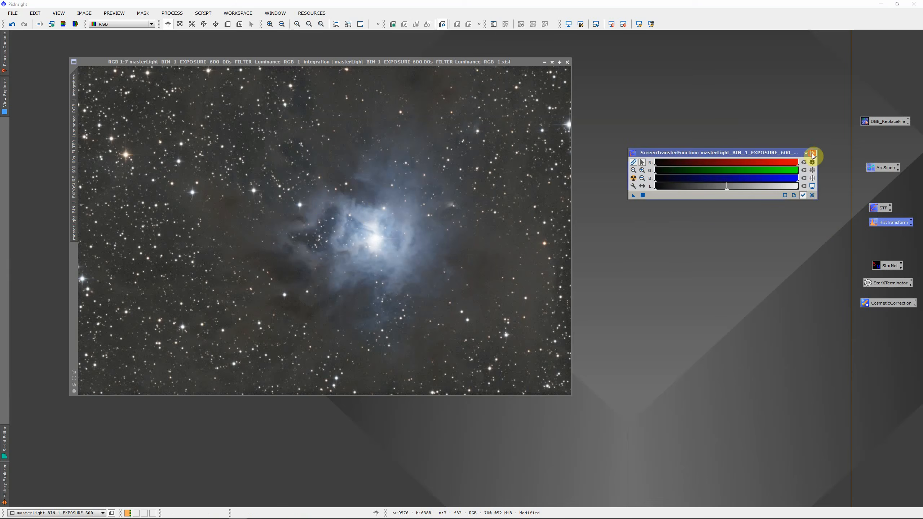
{"action": "left_click", "coordinate": [813, 153]}
{"action": "left_click", "coordinate": [13, 26]}
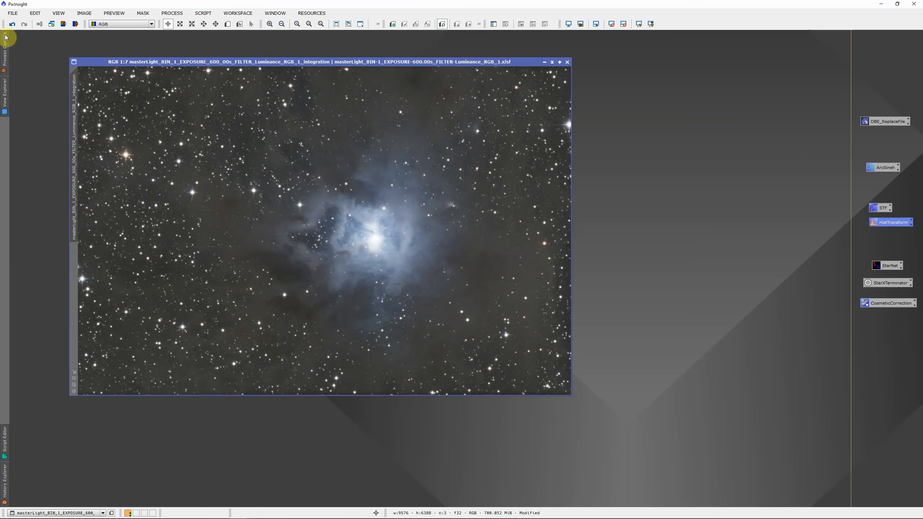
{"action": "left_click", "coordinate": [12, 24]}
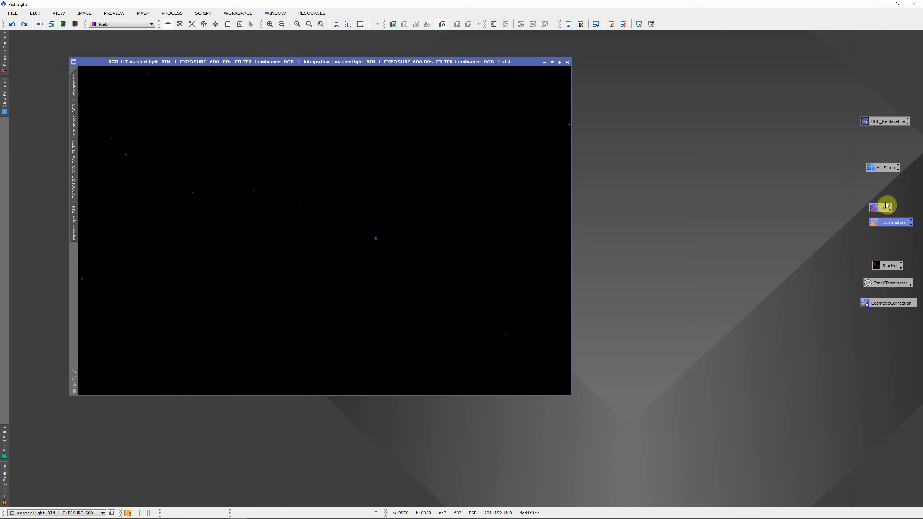
- Set up an ArcsinhStretch with real-time preview, using a stretch factor of 1000 and a black point of 0.000580
{"action": "double_click", "coordinate": [888, 171]}
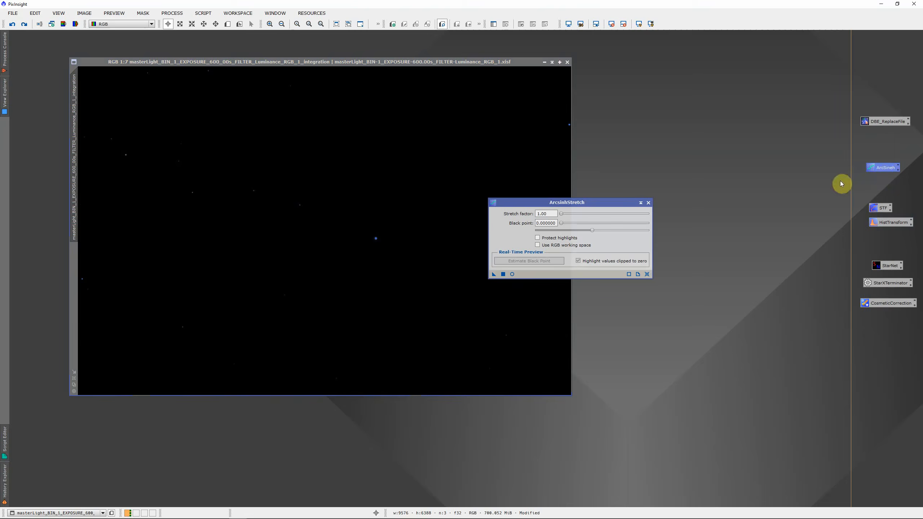
{"action": "left_click_drag", "start_coordinate": [594, 205], "coordinate": [681, 167]}
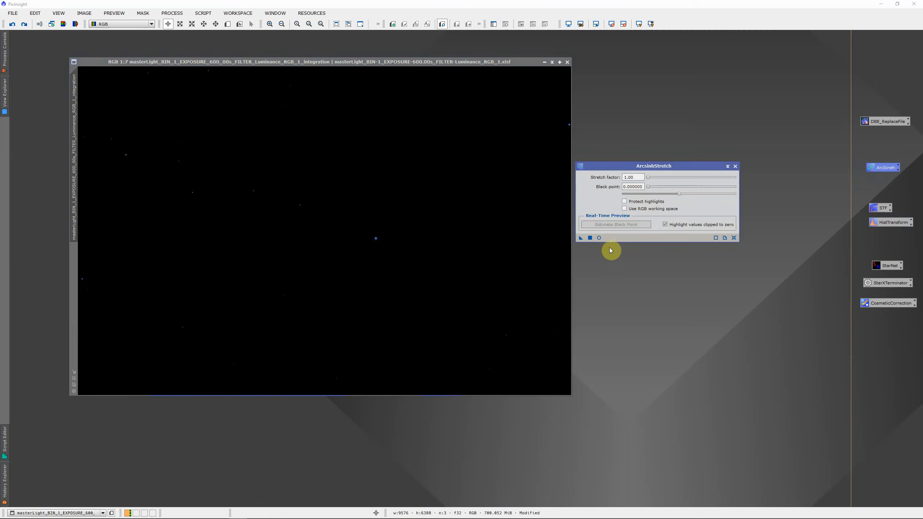
{"action": "left_click", "coordinate": [598, 238]}
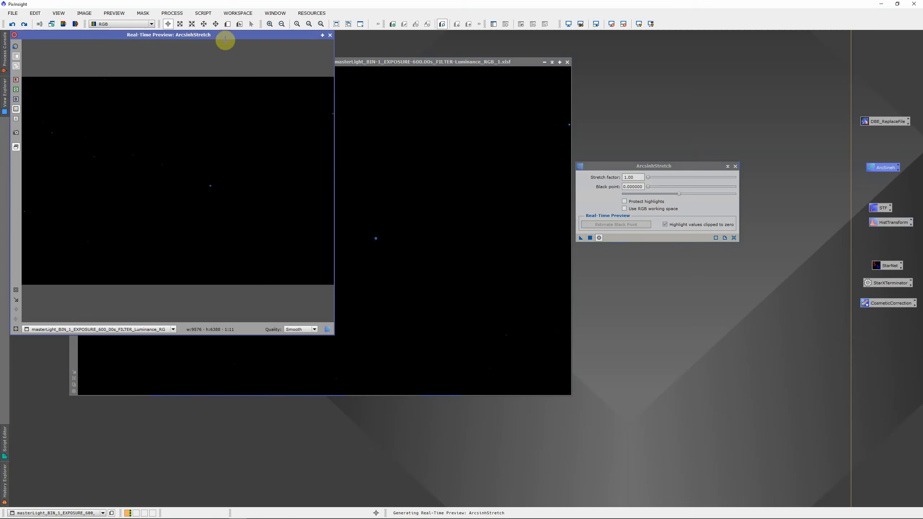
{"action": "left_click_drag", "start_coordinate": [225, 35], "coordinate": [439, 94]}
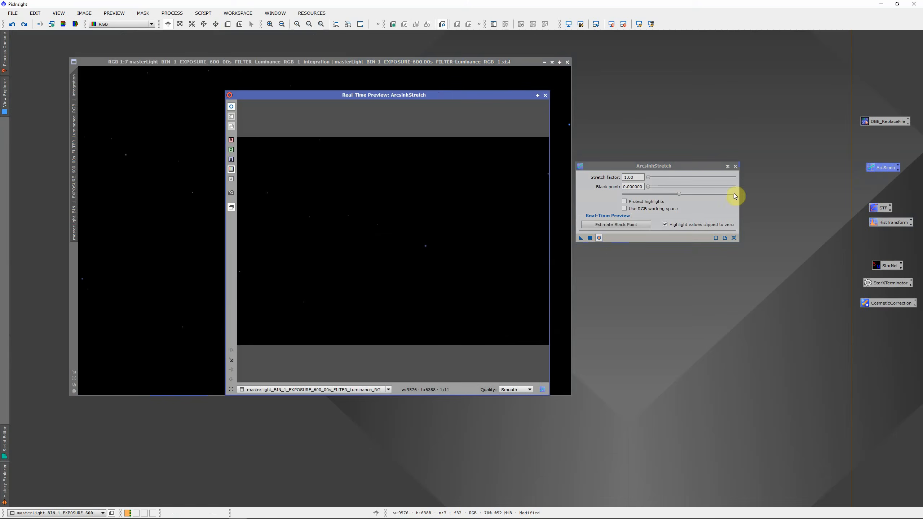
{"action": "left_click_drag", "start_coordinate": [649, 179], "coordinate": [734, 183]}
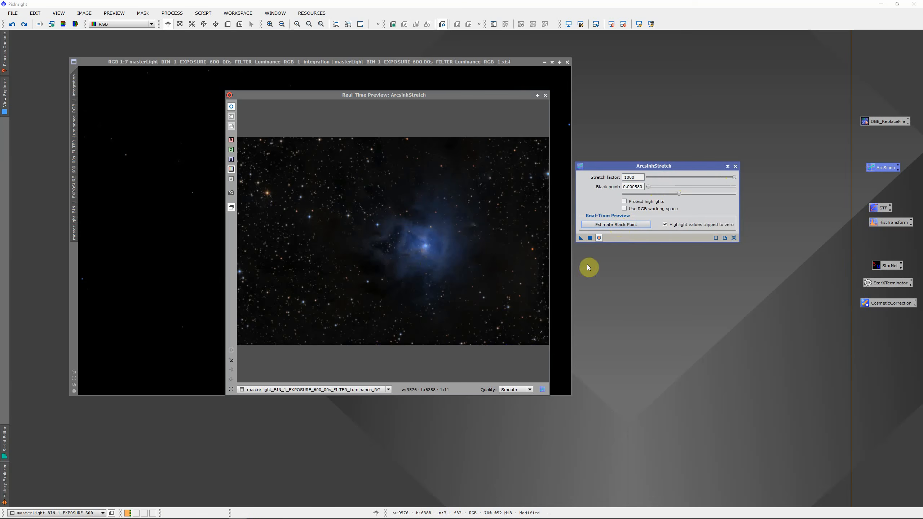
- Apply the ArcsinhStretch to the master light image and close the process and its preview
{"action": "left_click", "coordinate": [591, 238]}
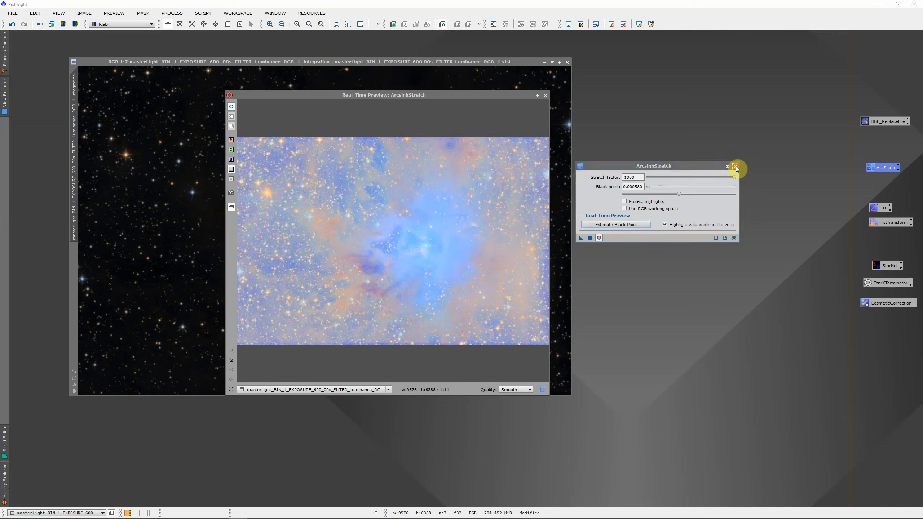
{"action": "left_click", "coordinate": [736, 167]}
{"action": "left_click", "coordinate": [545, 95]}
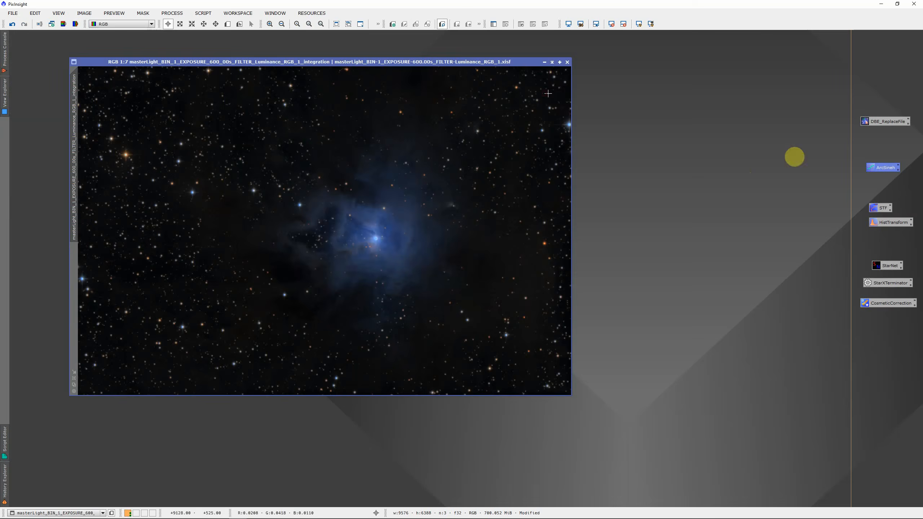
- Set up a HistogramTransformation with real-time preview, lowering the midtones balance to about 0.168
{"action": "double_click", "coordinate": [889, 223]}
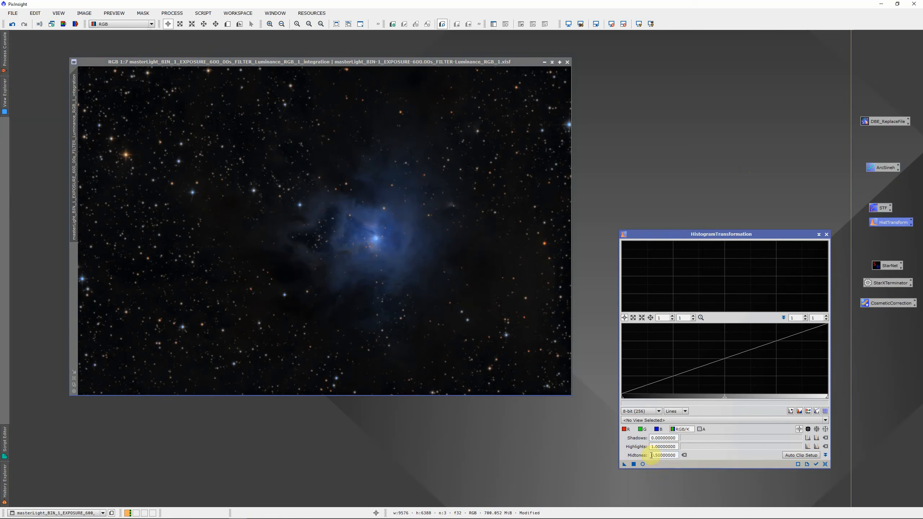
{"action": "left_click", "coordinate": [642, 465]}
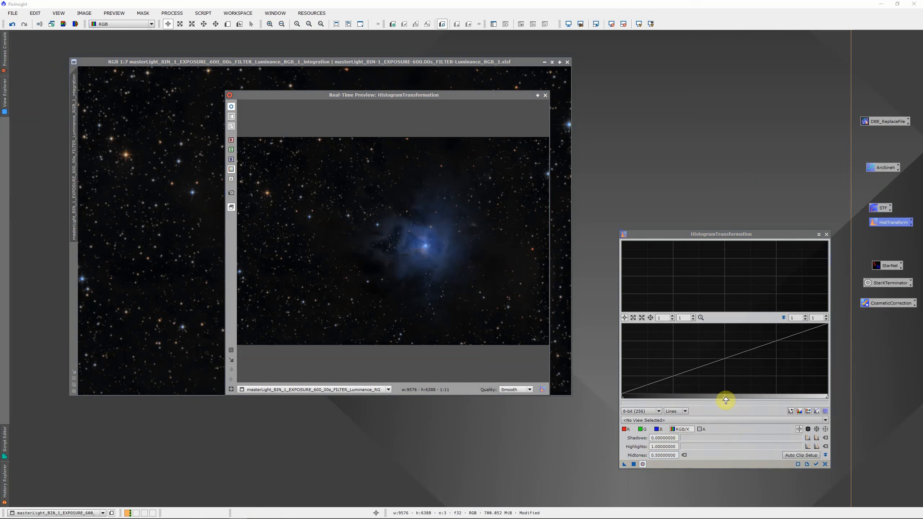
{"action": "left_click_drag", "start_coordinate": [726, 401], "coordinate": [662, 408]}
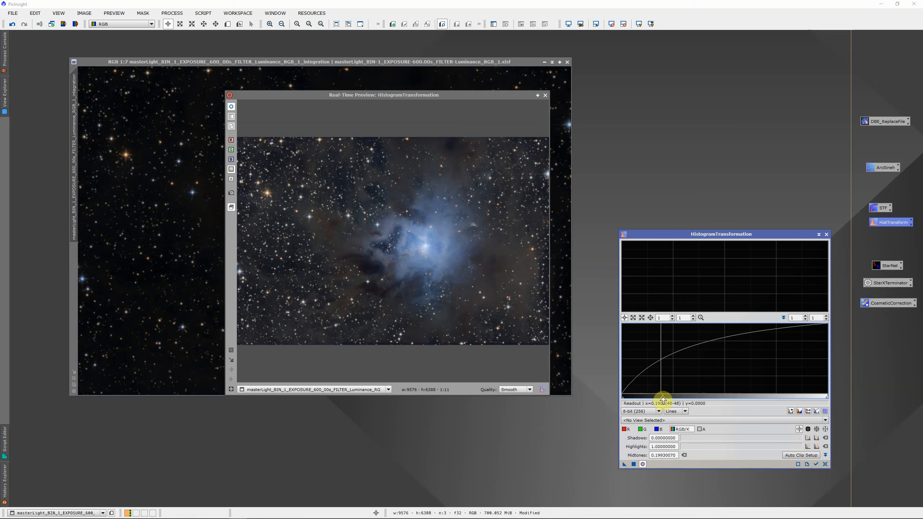
{"action": "left_click_drag", "start_coordinate": [664, 400], "coordinate": [657, 400]}
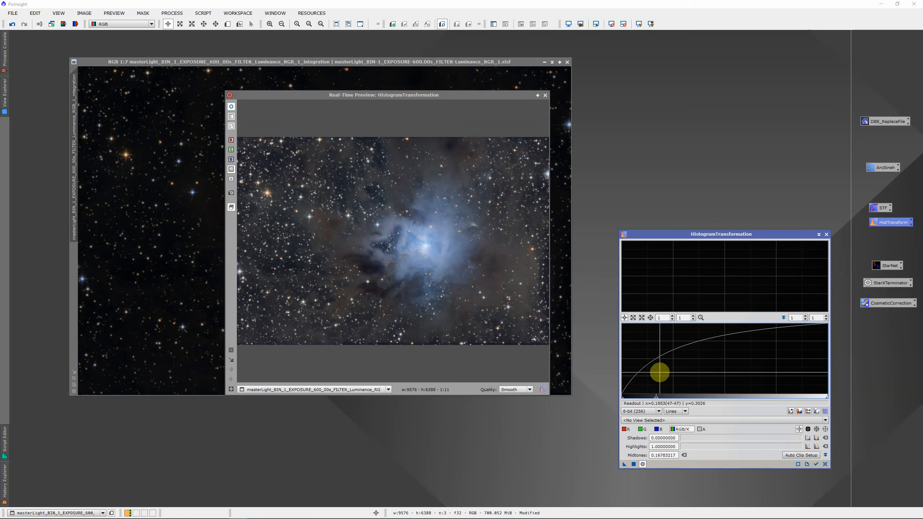
- Apply the histogram stretch to the master light image and close the process and its preview
{"action": "left_click", "coordinate": [633, 465]}
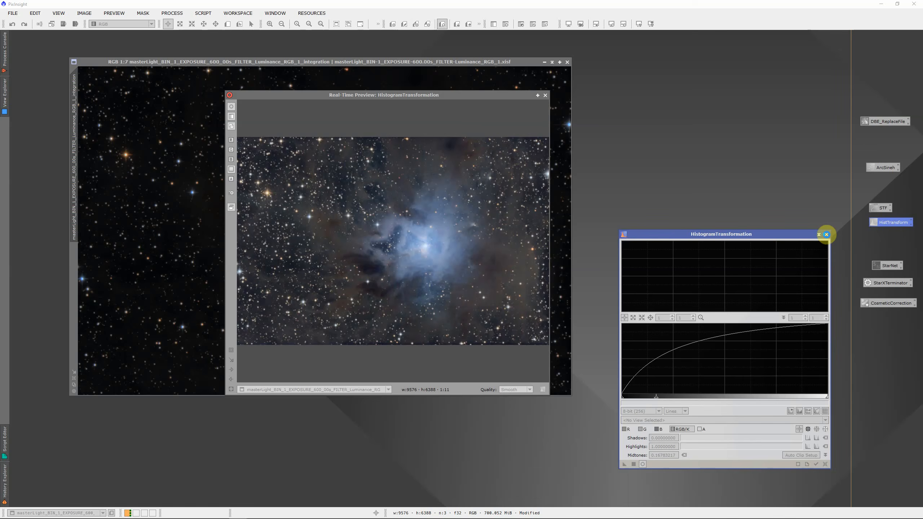
{"action": "left_click", "coordinate": [826, 234]}
{"action": "left_click", "coordinate": [545, 96]}
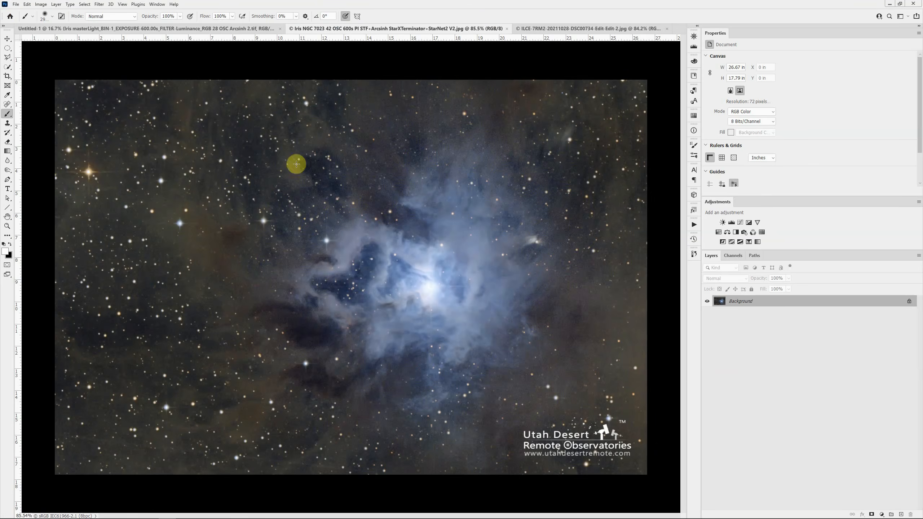
- Switch to the layered Untitled-1 document in Photoshop and look at the Load Files into Stack dialog without loading any files
{"action": "left_click", "coordinate": [124, 29]}
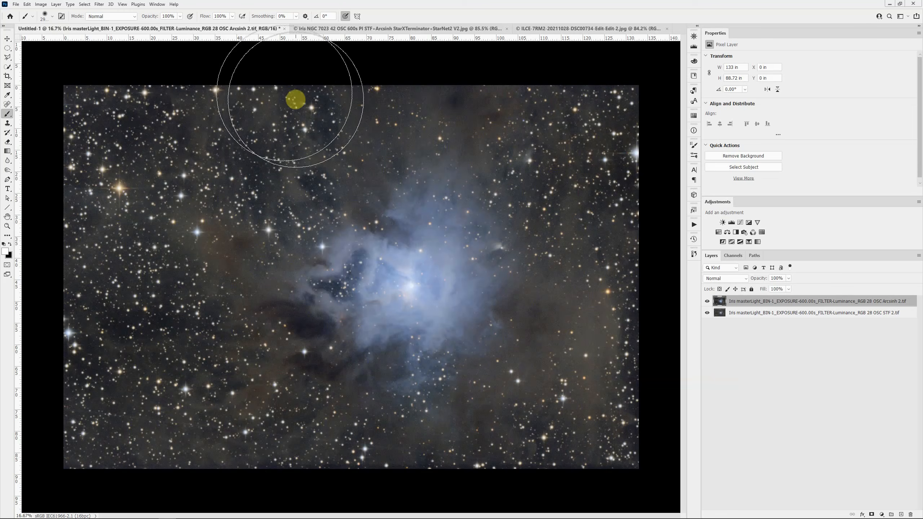
{"action": "left_click", "coordinate": [16, 5]}
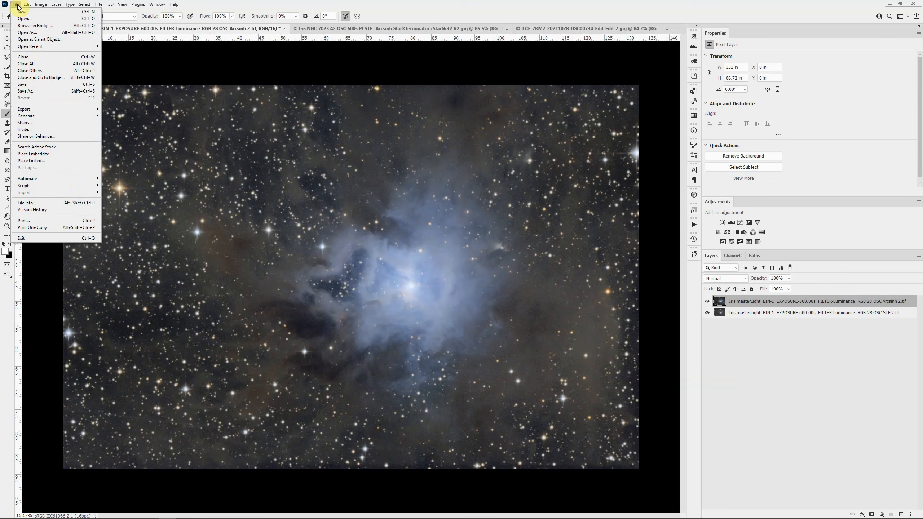
{"action": "mouse_move", "coordinate": [62, 185]}
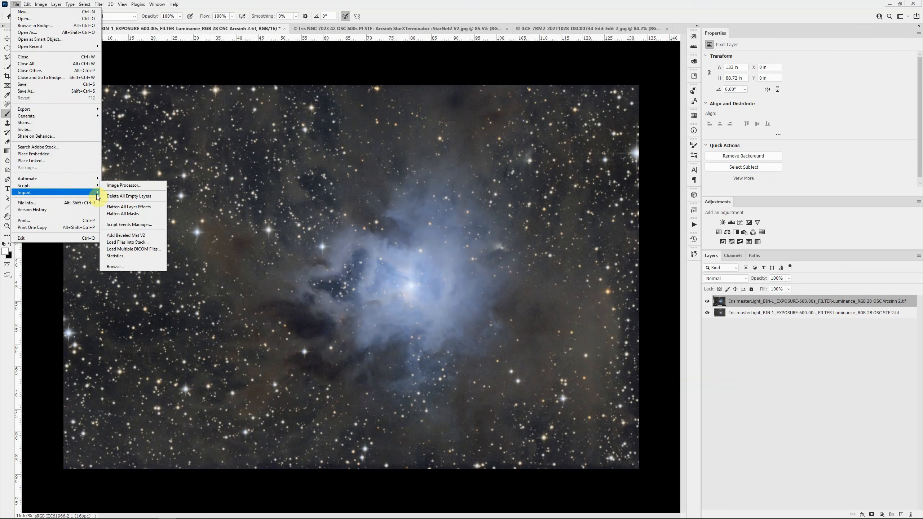
{"action": "left_click", "coordinate": [140, 244]}
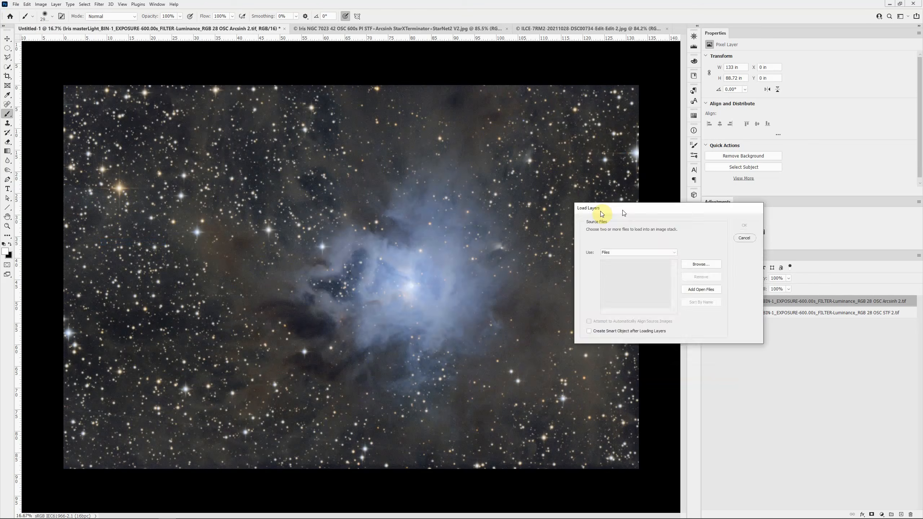
{"action": "left_click_drag", "start_coordinate": [634, 210], "coordinate": [365, 203]}
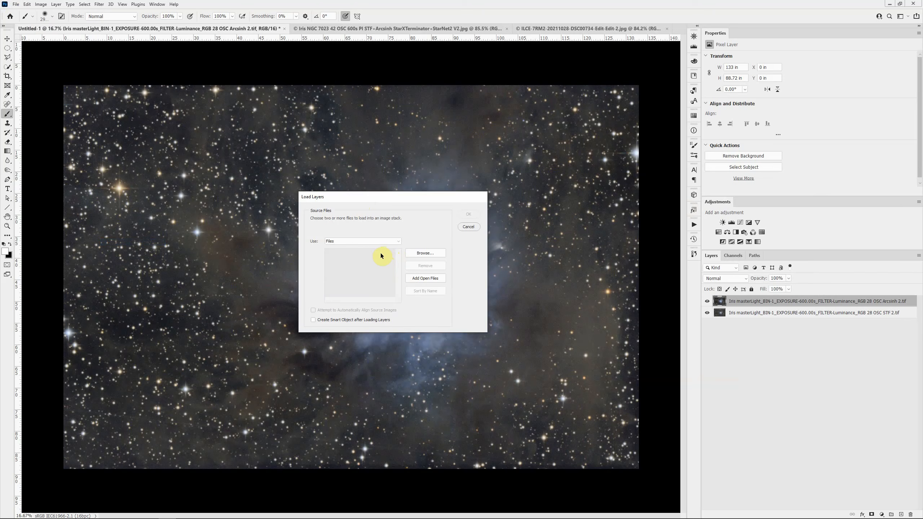
{"action": "left_click", "coordinate": [470, 227]}
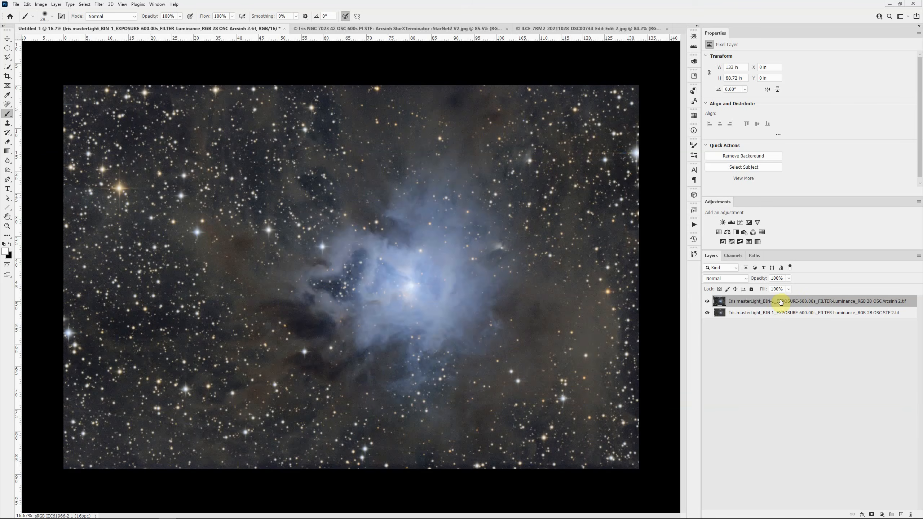
- Compare the Arcsinh version with the STF version by repeatedly hiding and showing the Arcsinh layer
{"action": "left_click", "coordinate": [707, 301]}
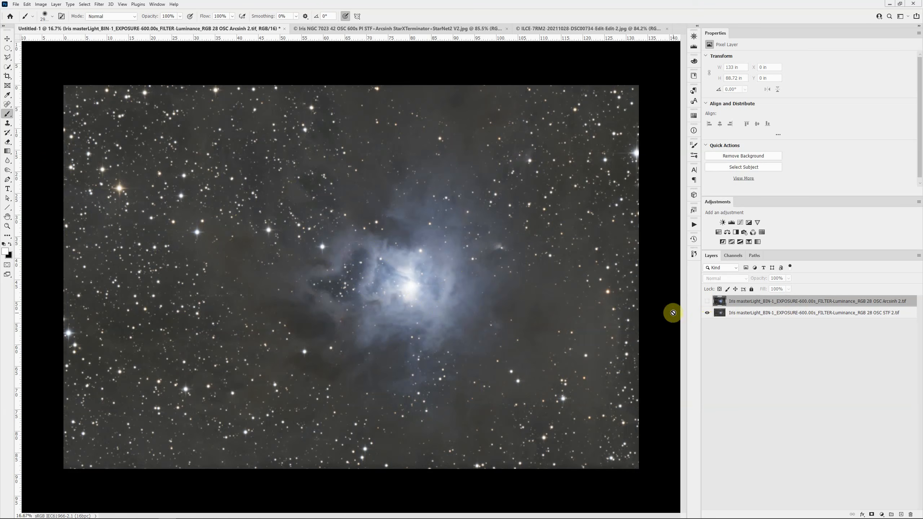
{"action": "left_click", "coordinate": [707, 301]}
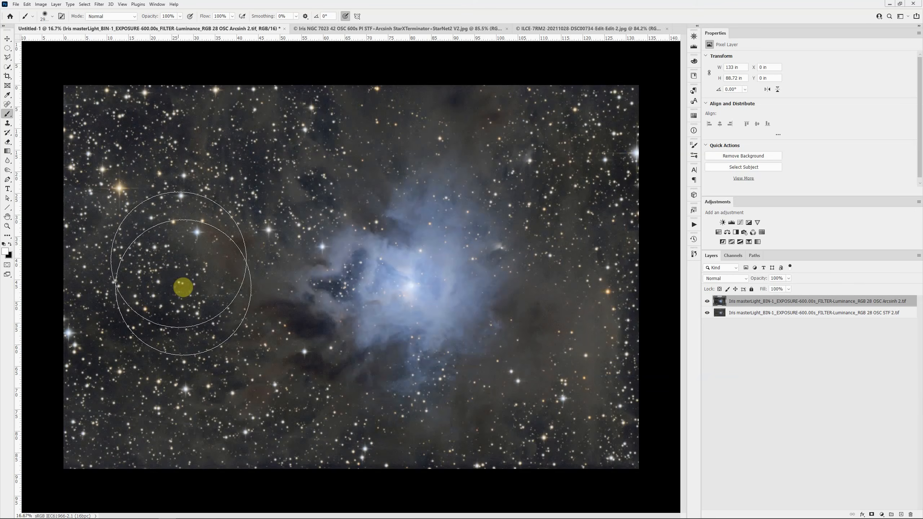
{"action": "left_click", "coordinate": [707, 302]}
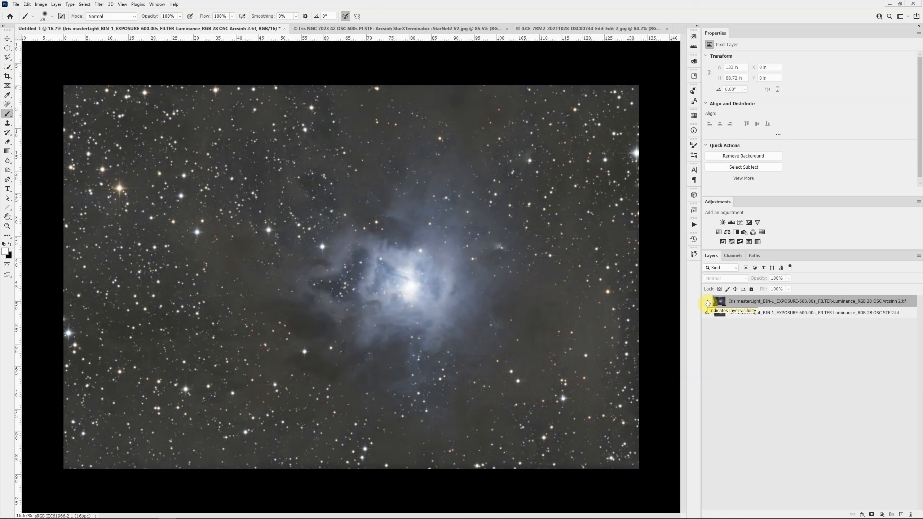
{"action": "left_click", "coordinate": [707, 302]}
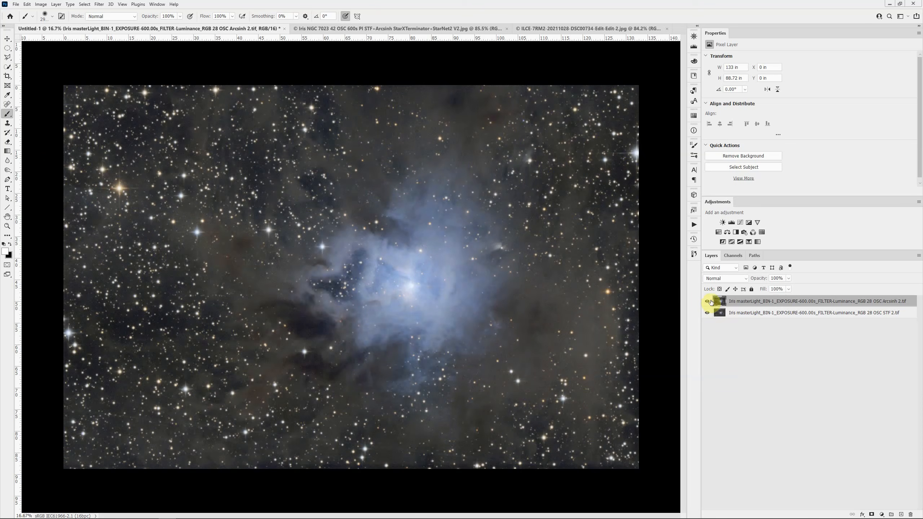
{"action": "left_click", "coordinate": [707, 301]}
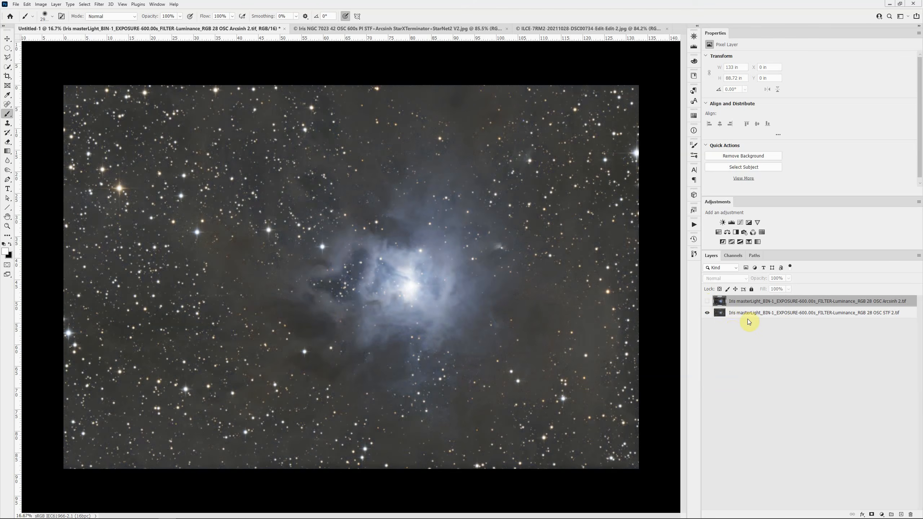
{"action": "left_click", "coordinate": [707, 301]}
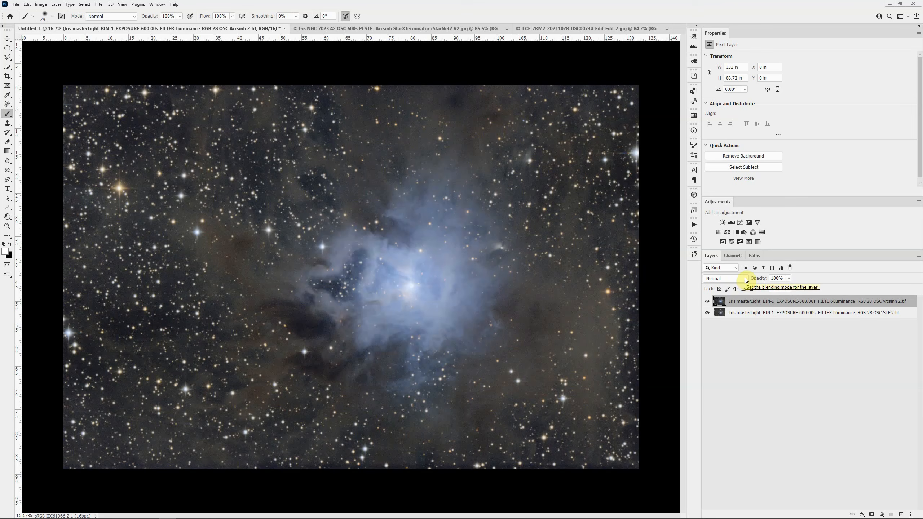
- Set the Arcsinh layer's blend mode to Color and compare star and nebula color with the layer hidden and shown
{"action": "left_click", "coordinate": [745, 279]}
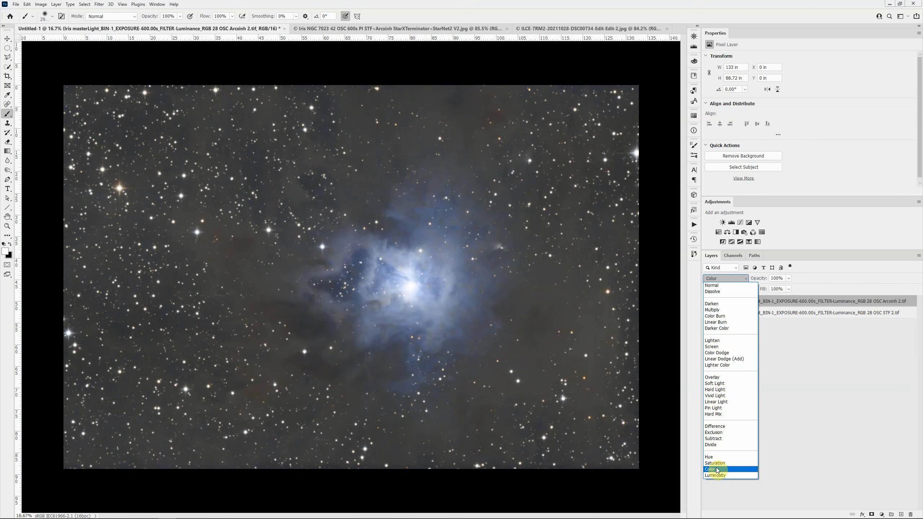
{"action": "left_click", "coordinate": [716, 470]}
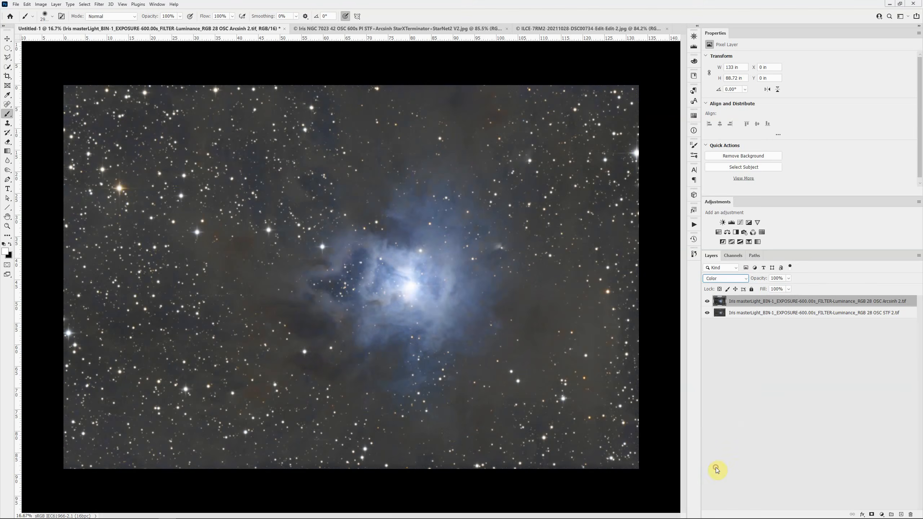
{"action": "left_click", "coordinate": [708, 302]}
{"action": "left_click", "coordinate": [708, 302]}
{"action": "left_click", "coordinate": [707, 302]}
{"action": "scroll", "coordinate": [160, 212], "scroll_direction": "up", "scroll_amount": 3}
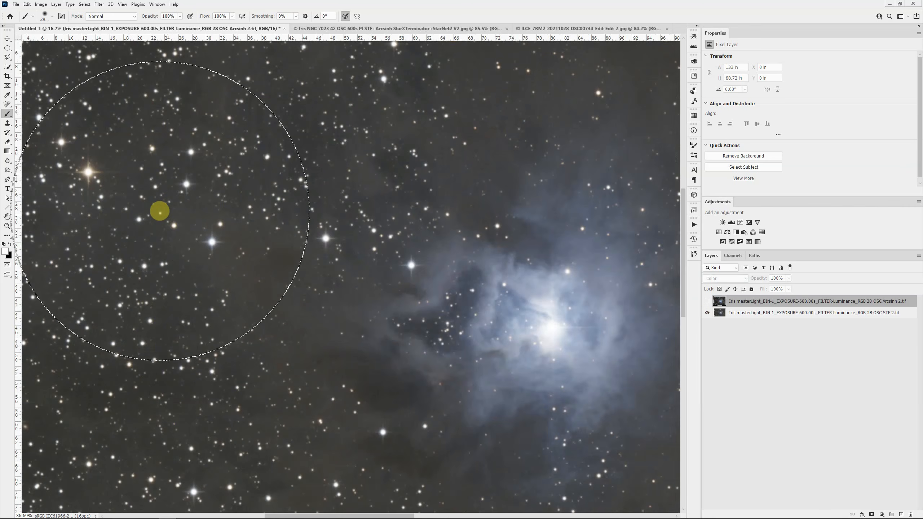
{"action": "left_click", "coordinate": [708, 301]}
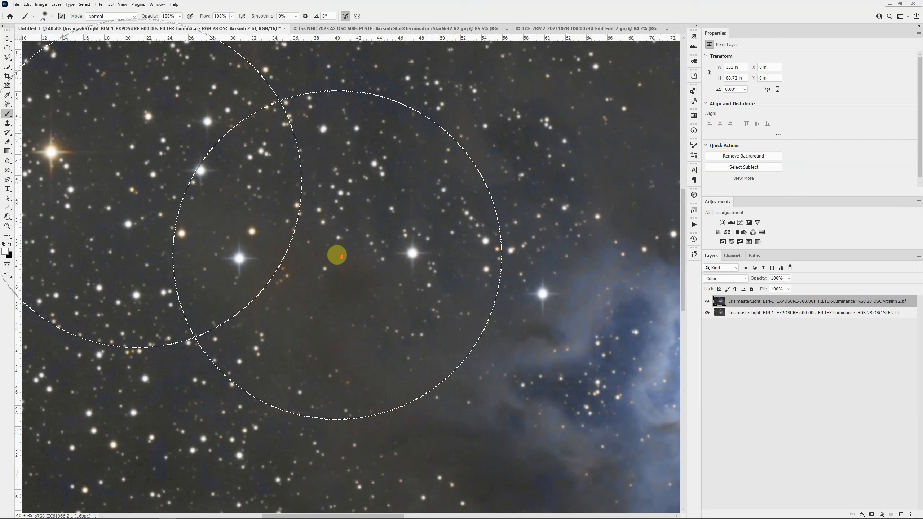
{"action": "scroll", "coordinate": [337, 255], "scroll_direction": "down", "scroll_amount": 5}
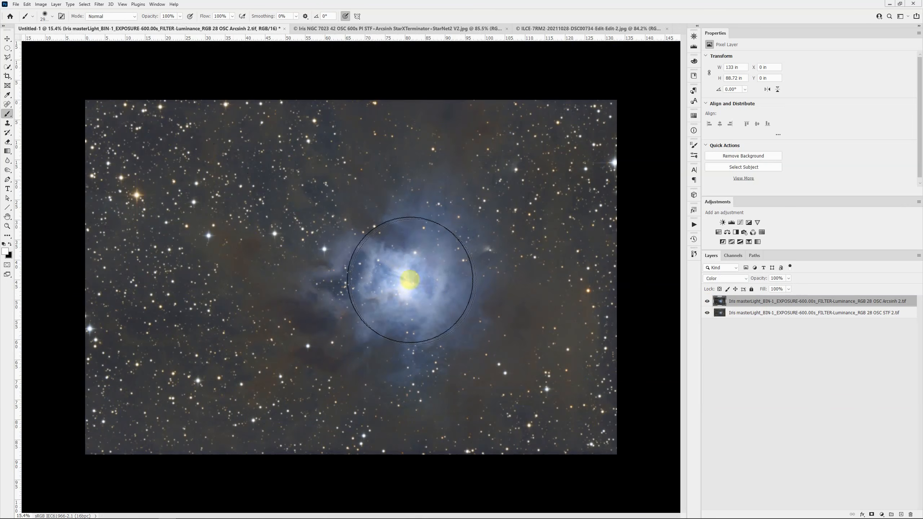
- Duplicate the Arcsinh layer, set the copy's blend mode to Darken and compare the image with and without it
{"action": "left_click", "coordinate": [785, 298]}
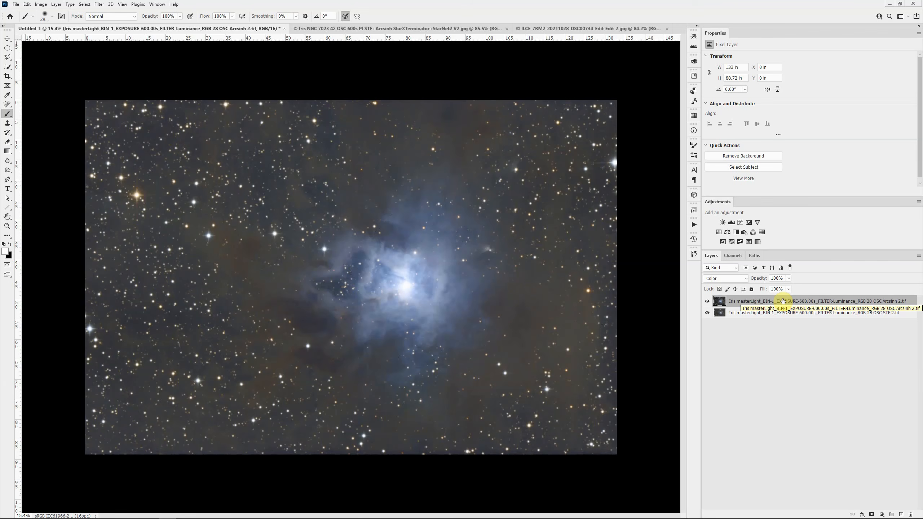
{"action": "key", "text": "ctrl+j"}
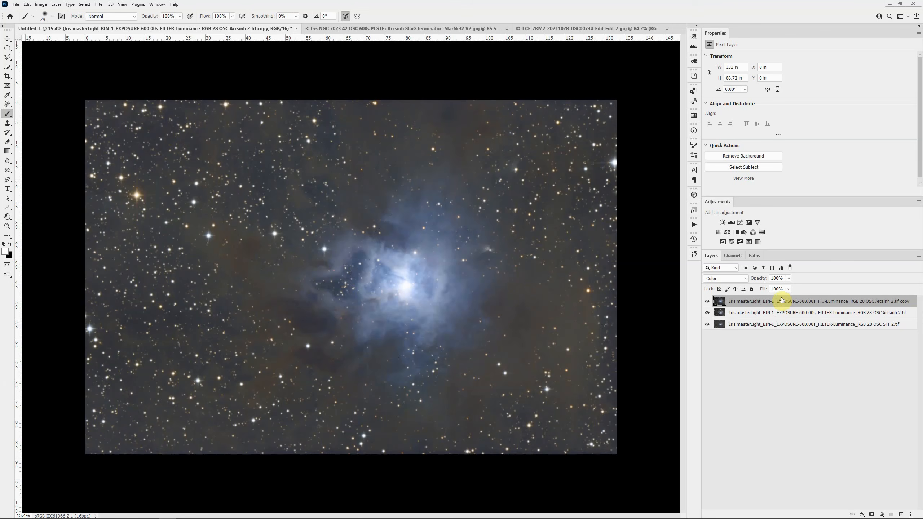
{"action": "left_click", "coordinate": [744, 280]}
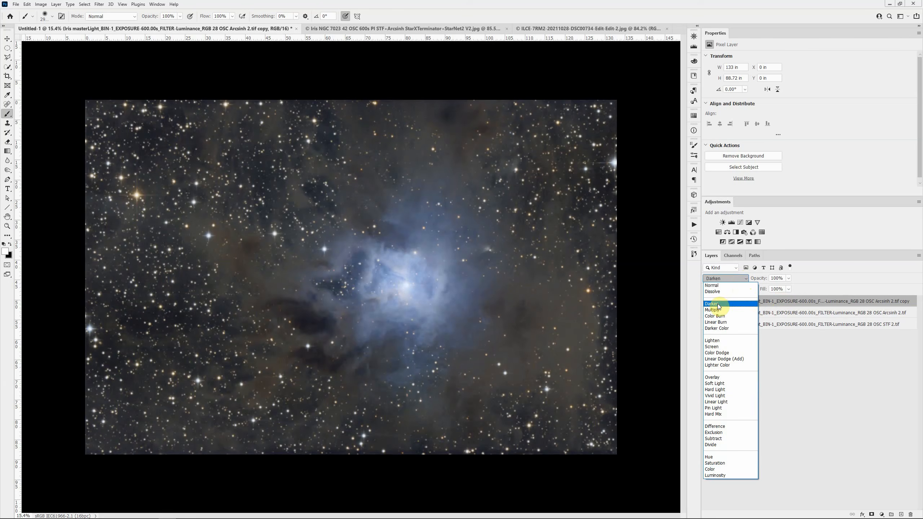
{"action": "left_click", "coordinate": [718, 304]}
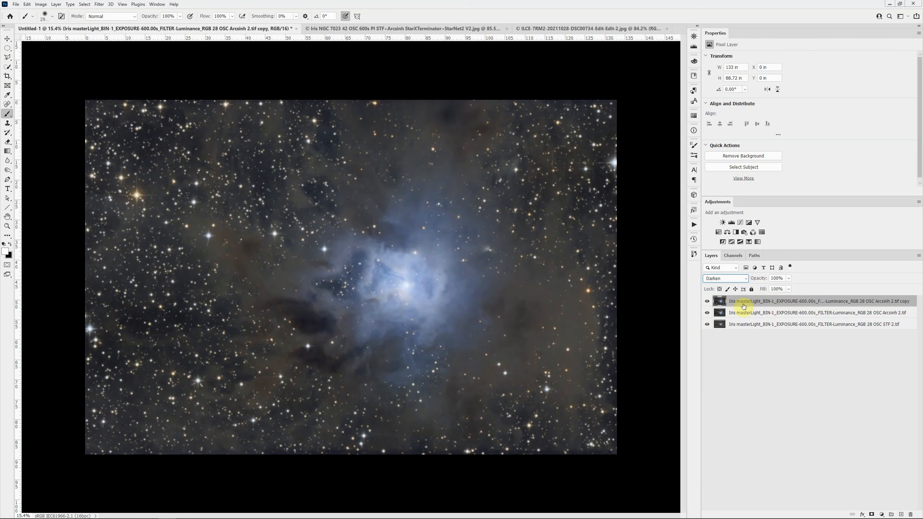
{"action": "left_click", "coordinate": [707, 301]}
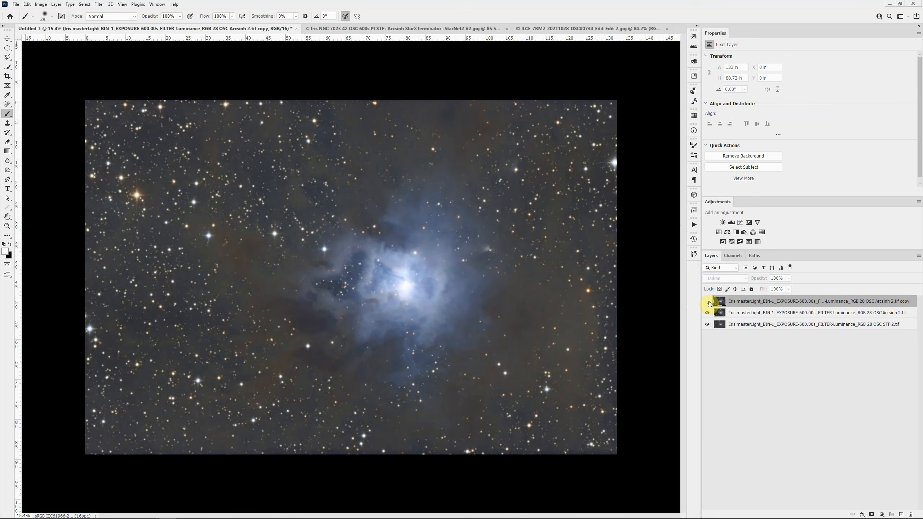
{"action": "left_click", "coordinate": [708, 302]}
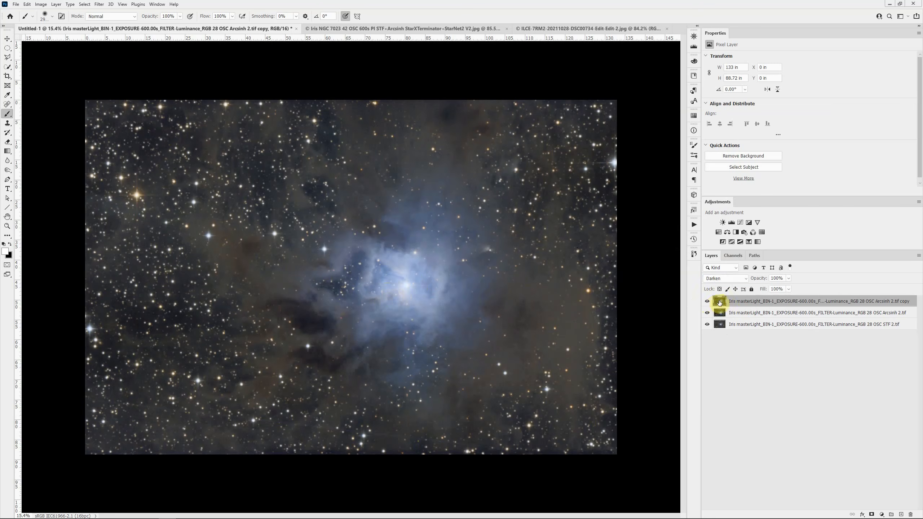
- Add a layer mask to the Darken copy and invert it to black so the layer's effect is hidden
{"action": "left_click", "coordinate": [872, 514]}
{"action": "key", "text": "x"}
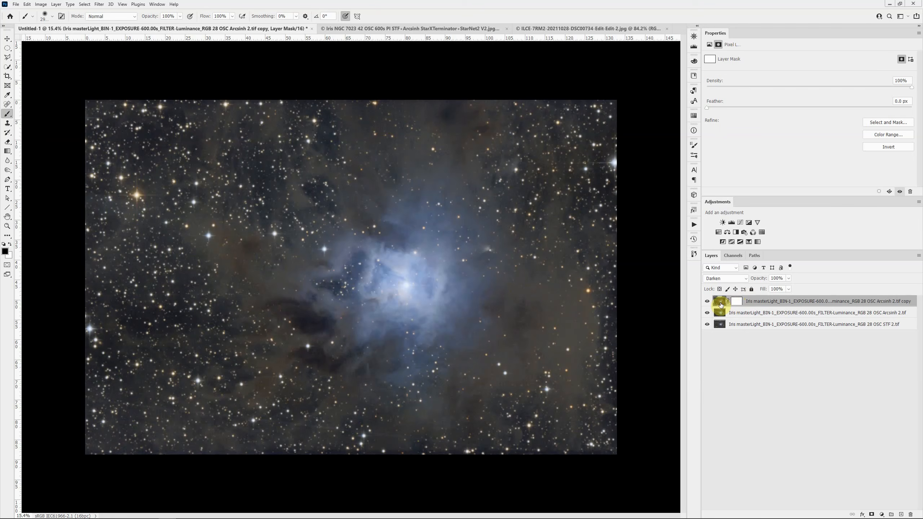
{"action": "left_click", "coordinate": [740, 303]}
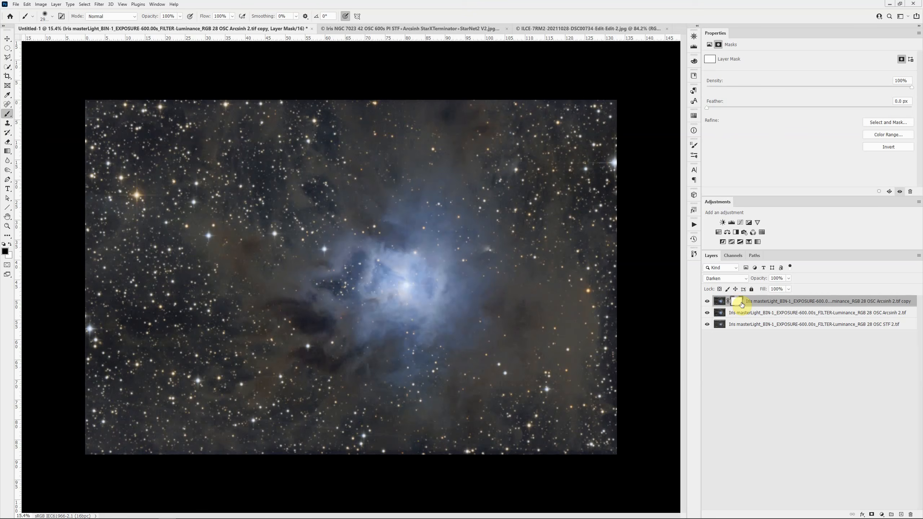
{"action": "key", "text": "ctrl+i"}
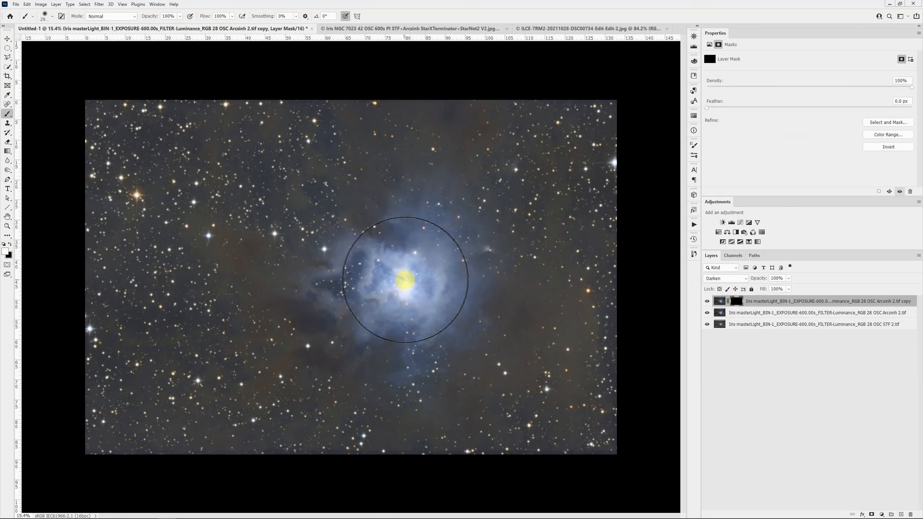
- Paint white on the Darken copy's mask over the nebula's bright core with a smaller brush at 20% opacity, and compare with the layer hidden
{"action": "left_click", "coordinate": [406, 280]}
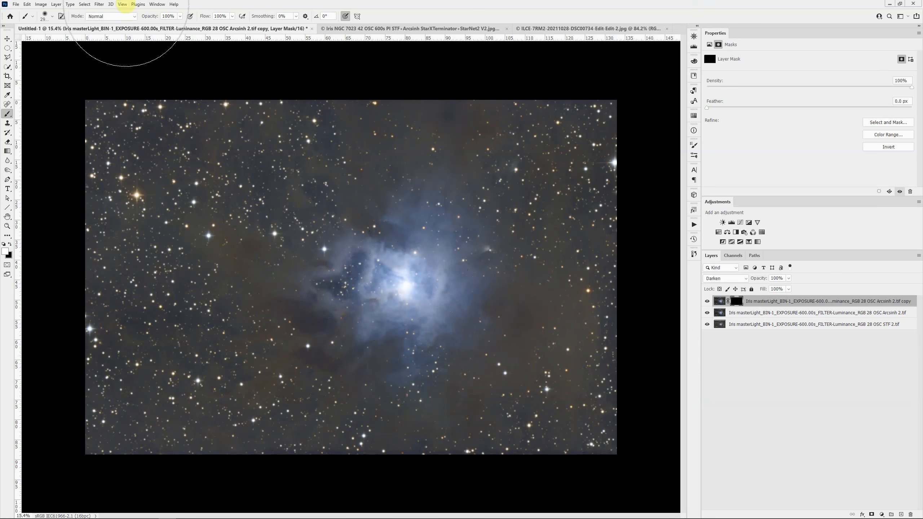
{"action": "key", "text": "2"}
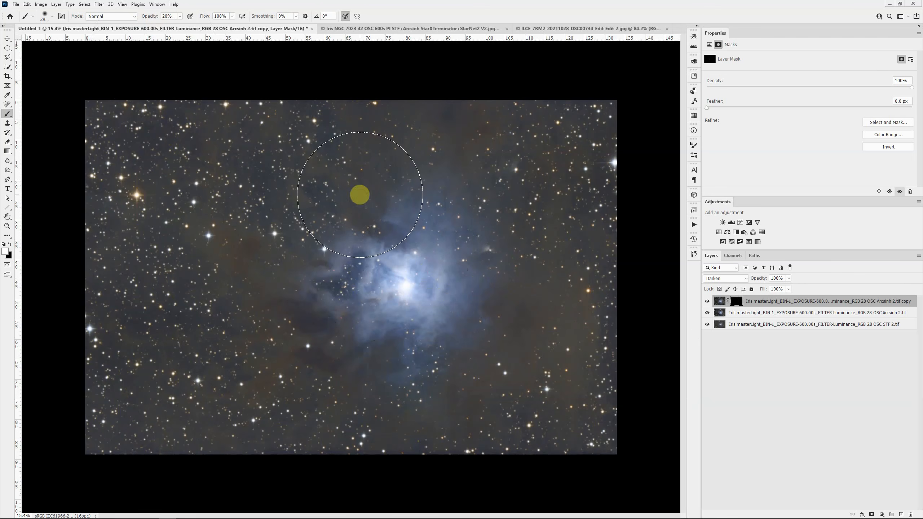
{"action": "key", "text": "bracketleft"}
{"action": "key", "text": "bracketleft"}
{"action": "key", "text": "bracketleft"}
{"action": "key", "text": "bracketleft"}
{"action": "key", "text": "bracketleft"}
{"action": "key", "text": "bracketleft"}
{"action": "key", "text": "bracketleft"}
{"action": "key", "text": "bracketleft"}
{"action": "key", "text": "bracketleft"}
{"action": "key", "text": "bracketleft"}
{"action": "key", "text": "bracketleft"}
{"action": "key", "text": "bracketleft"}
{"action": "key", "text": "bracketleft"}
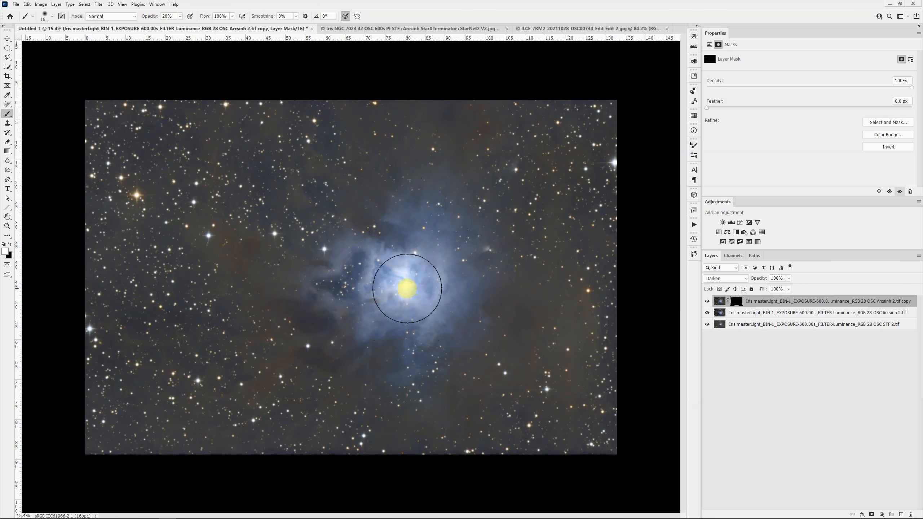
{"action": "key", "text": "bracketleft"}
{"action": "key", "text": "bracketleft"}
{"action": "key", "text": "bracketleft"}
{"action": "key", "text": "bracketleft"}
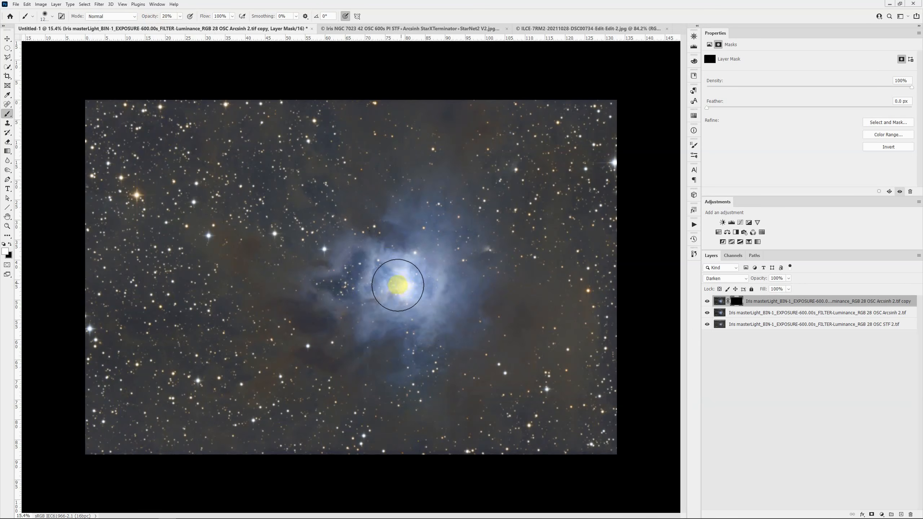
{"action": "left_click_drag", "start_coordinate": [398, 286], "coordinate": [399, 285]}
{"action": "scroll", "coordinate": [403, 287], "scroll_direction": "up", "scroll_amount": 5}
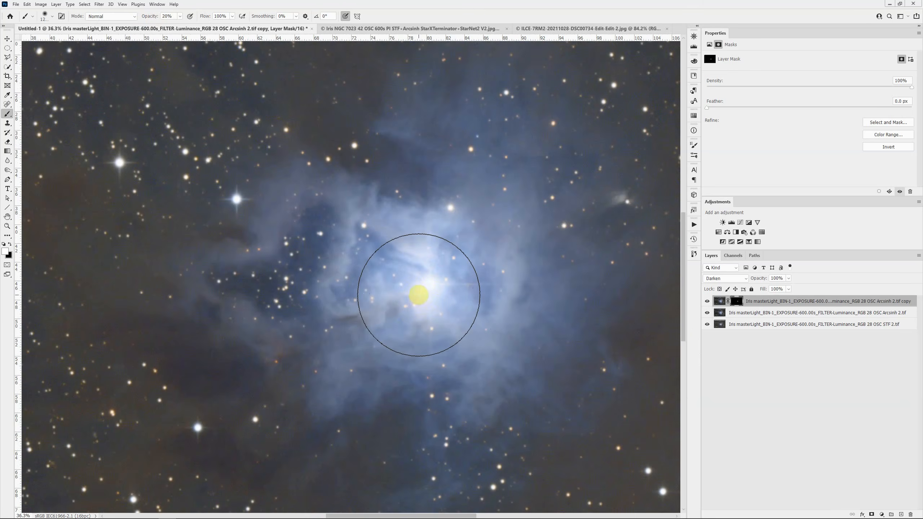
{"action": "mouse_move", "coordinate": [419, 295]}
{"action": "left_mouse_down"}
{"action": "mouse_move", "coordinate": [438, 283]}
{"action": "mouse_move", "coordinate": [592, 278]}
{"action": "mouse_move", "coordinate": [426, 277]}
{"action": "left_mouse_up"}
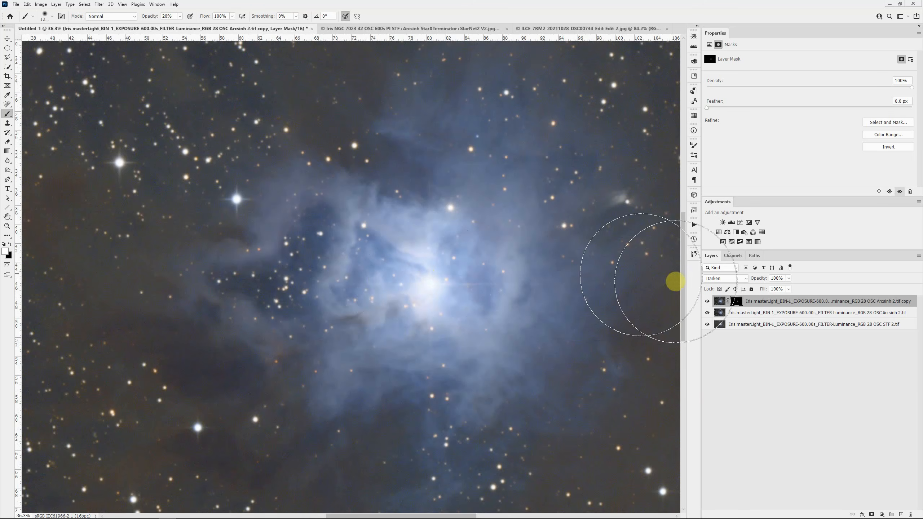
{"action": "left_click", "coordinate": [707, 303]}
{"action": "left_click", "coordinate": [708, 302]}
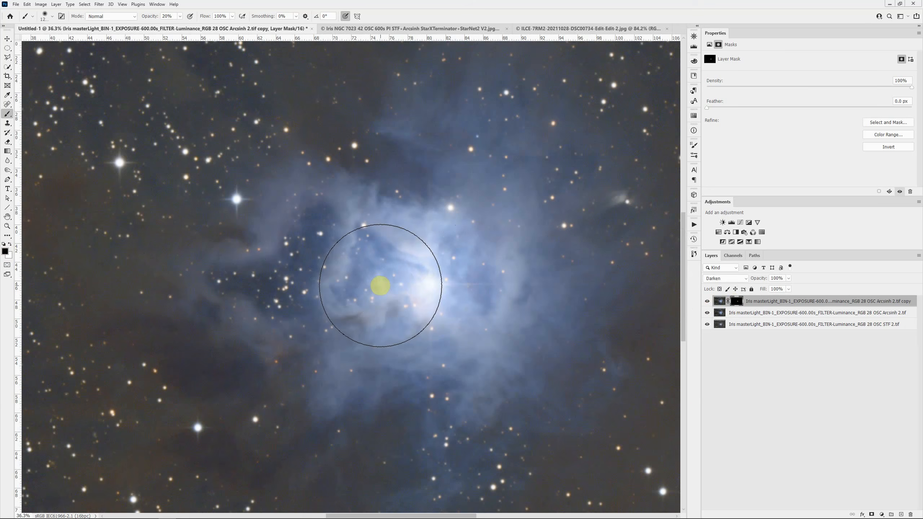
- Paint the central star black on the Darken copy's mask with a small brush at 100% opacity, and check it with the layer hidden
{"action": "key", "text": "bracketleft"}
{"action": "key", "text": "bracketleft"}
{"action": "key", "text": "bracketleft"}
{"action": "key", "text": "bracketleft"}
{"action": "key", "text": "bracketleft"}
{"action": "key", "text": "bracketleft"}
{"action": "key", "text": "bracketleft"}
{"action": "key", "text": "bracketleft"}
{"action": "key", "text": "bracketleft"}
{"action": "key", "text": "bracketleft"}
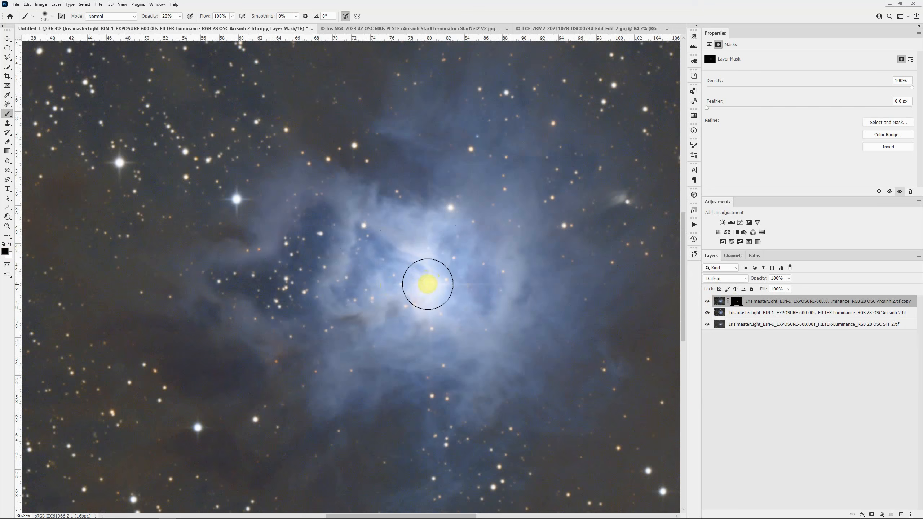
{"action": "key", "text": "bracketleft"}
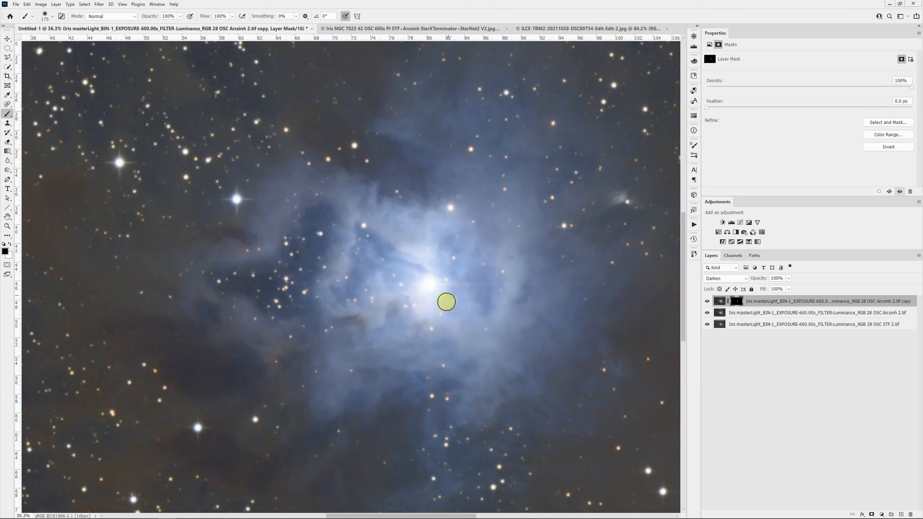
{"action": "left_click", "coordinate": [707, 301]}
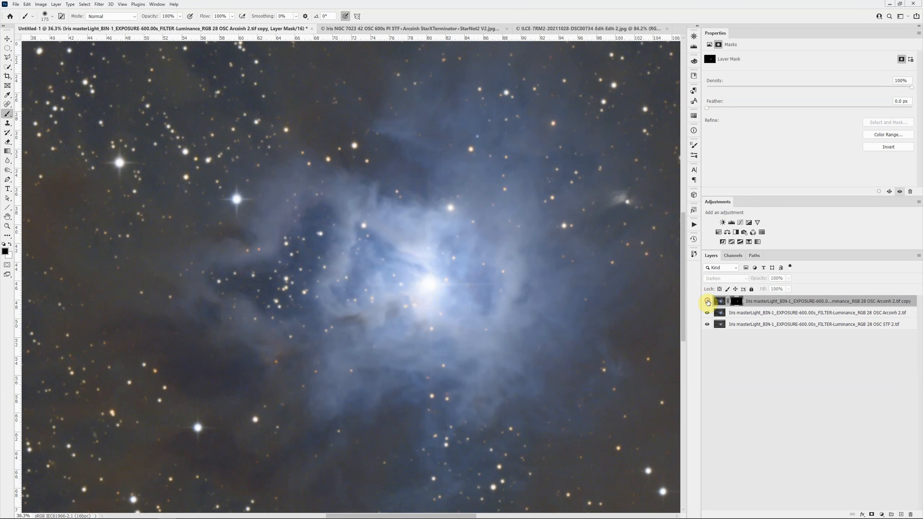
{"action": "left_click", "coordinate": [707, 301]}
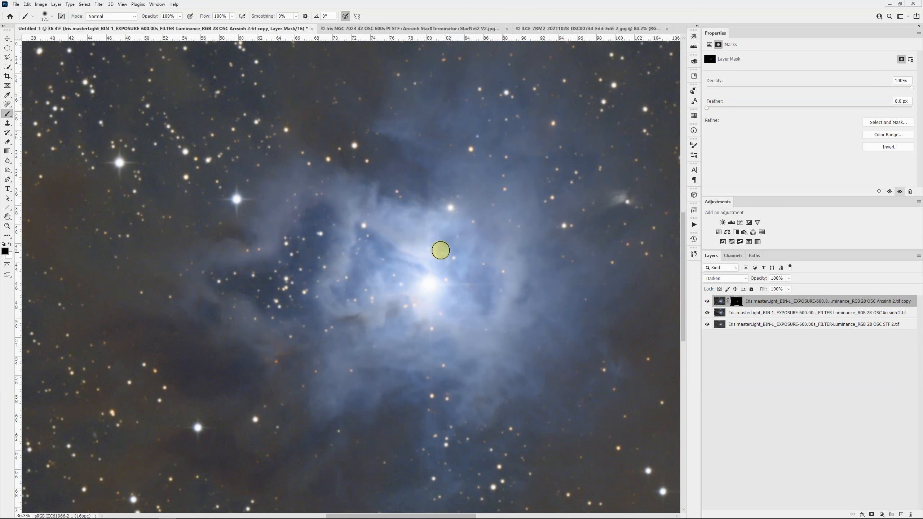
- Compare the whole image with the Darken copy's layer mask disabled and enabled
{"action": "scroll", "coordinate": [427, 267], "scroll_direction": "down", "scroll_amount": 5}
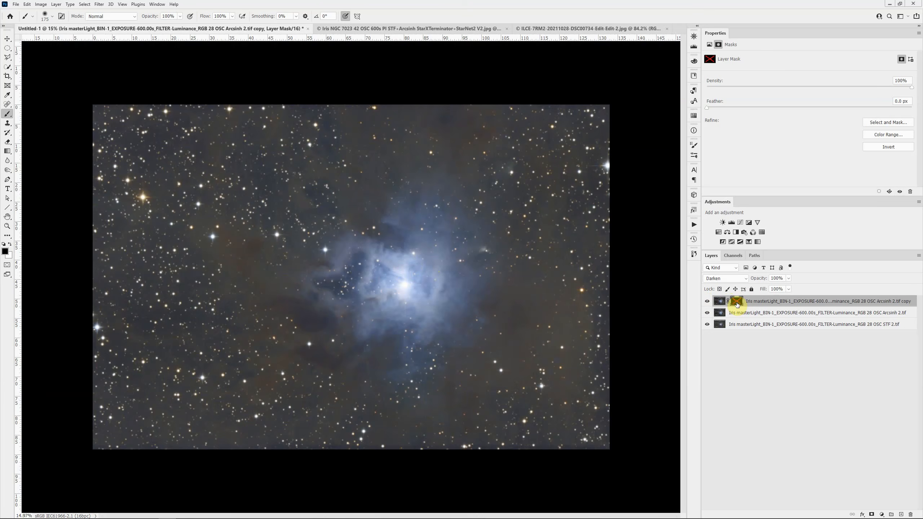
{"action": "left_click", "coordinate": [737, 305], "text": "shift"}
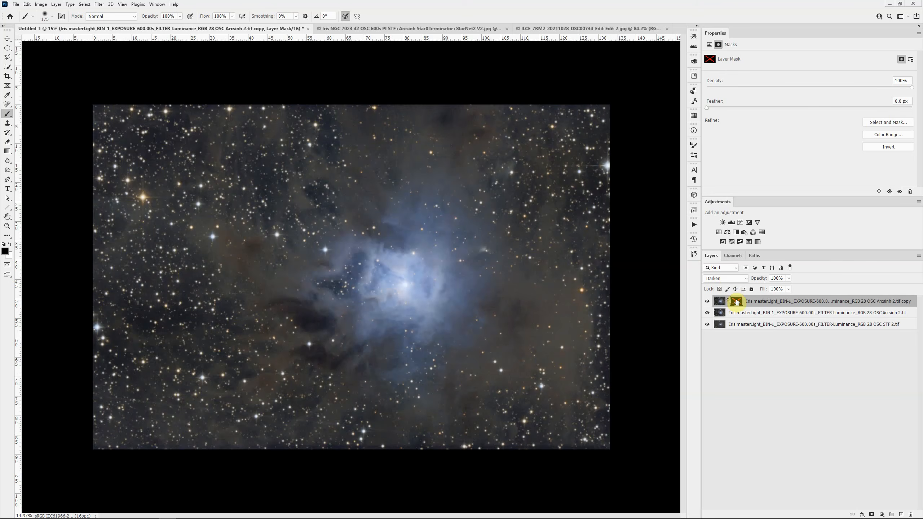
{"action": "left_click", "coordinate": [737, 302], "text": "shift"}
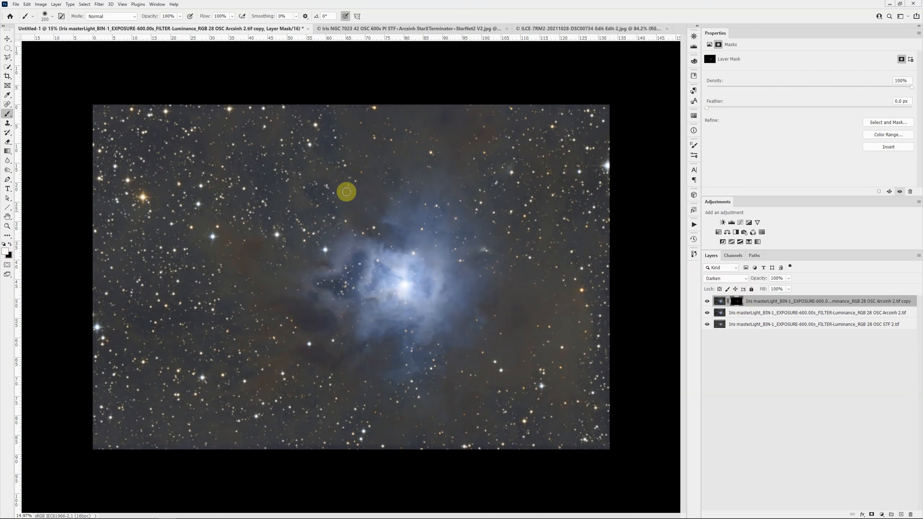
- Paint white on the Darken copy's mask over the sky around the nebula with a large 30% opacity brush, and compare against the STF layer alone
{"action": "key", "text": "bracketright"}
{"action": "key", "text": "bracketright"}
{"action": "key", "text": "bracketright"}
{"action": "key", "text": "bracketright"}
{"action": "key", "text": "bracketright"}
{"action": "key", "text": "bracketright"}
{"action": "key", "text": "bracketright"}
{"action": "key", "text": "bracketright"}
{"action": "key", "text": "bracketright"}
{"action": "key", "text": "bracketright"}
{"action": "key", "text": "bracketright"}
{"action": "key", "text": "bracketright"}
{"action": "key", "text": "bracketright"}
{"action": "key", "text": "bracketright"}
{"action": "key", "text": "bracketright"}
{"action": "key", "text": "bracketright"}
{"action": "key", "text": "bracketright"}
{"action": "key", "text": "bracketright"}
{"action": "key", "text": "bracketright"}
{"action": "key", "text": "bracketright"}
{"action": "key", "text": "bracketright"}
{"action": "key", "text": "bracketright"}
{"action": "key", "text": "bracketright"}
{"action": "key", "text": "bracketright"}
{"action": "key", "text": "bracketright"}
{"action": "key", "text": "bracketright"}
{"action": "key", "text": "bracketright"}
{"action": "key", "text": "bracketright"}
{"action": "key", "text": "bracketright"}
{"action": "key", "text": "bracketright"}
{"action": "key", "text": "bracketright"}
{"action": "key", "text": "bracketright"}
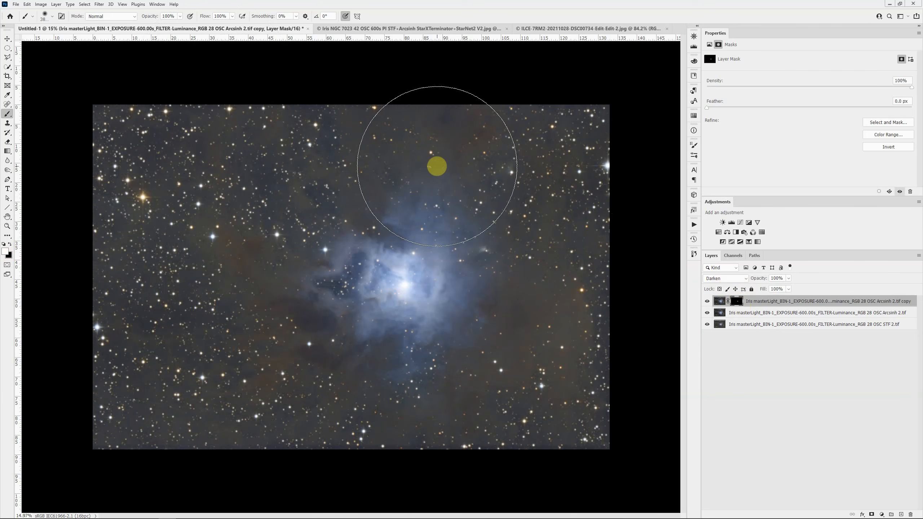
{"action": "key", "text": "3"}
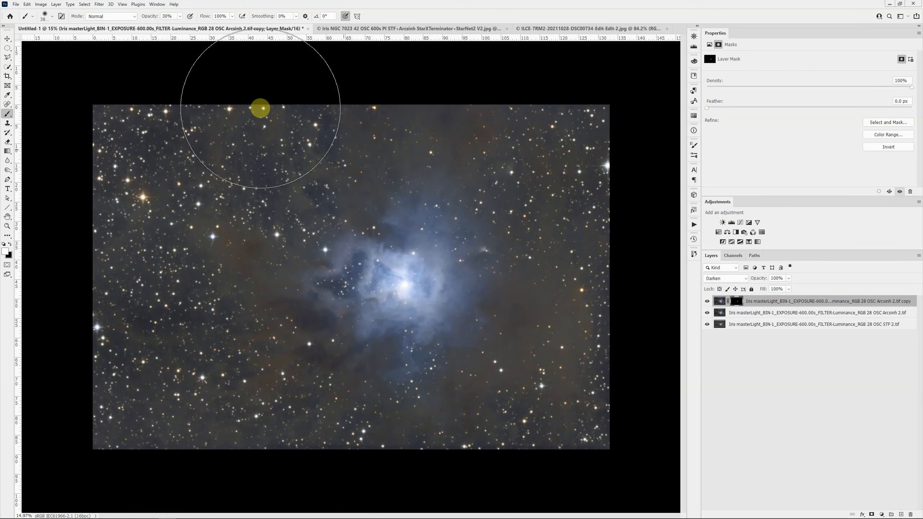
{"action": "key", "text": "ctrl+i"}
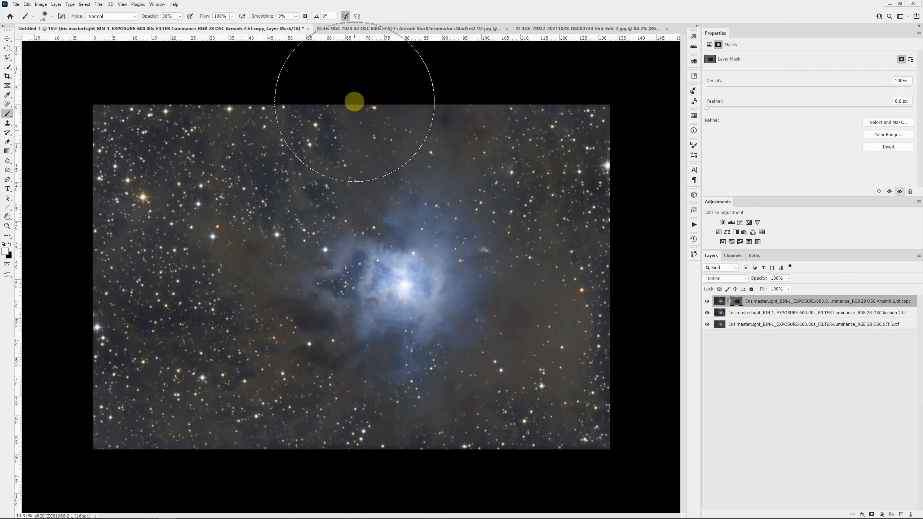
{"action": "left_click_drag", "start_coordinate": [354, 101], "coordinate": [354, 102]}
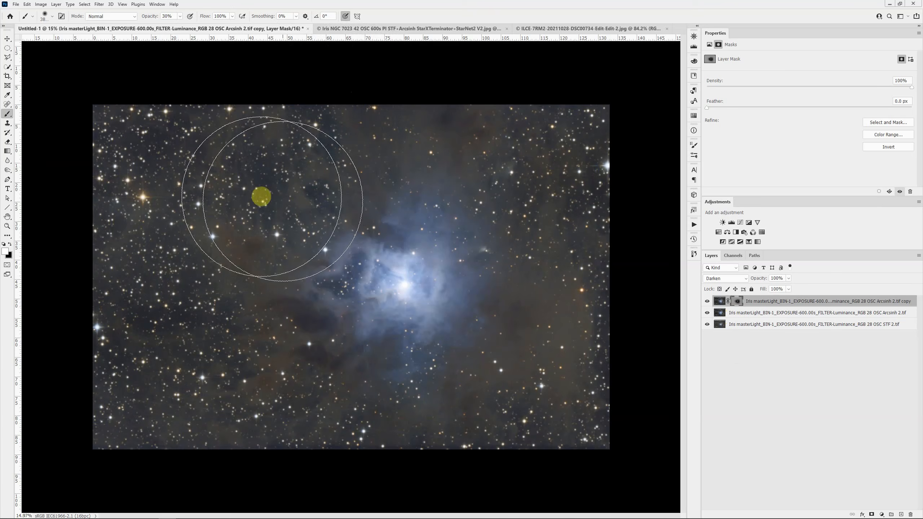
{"action": "left_click", "coordinate": [708, 326], "text": "alt"}
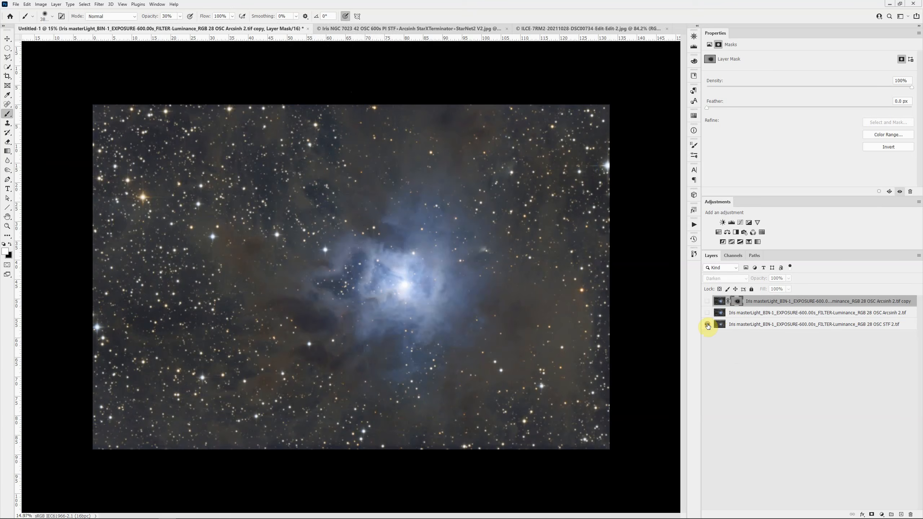
{"action": "left_click", "coordinate": [708, 325], "text": "alt"}
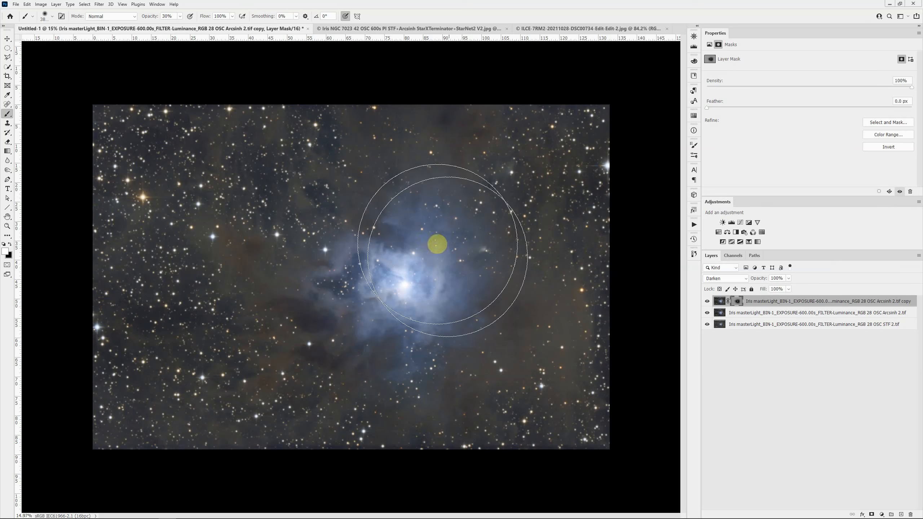
- Duplicate the masked Darken copy and fill the new layer's mask with white
{"action": "left_click", "coordinate": [792, 304]}
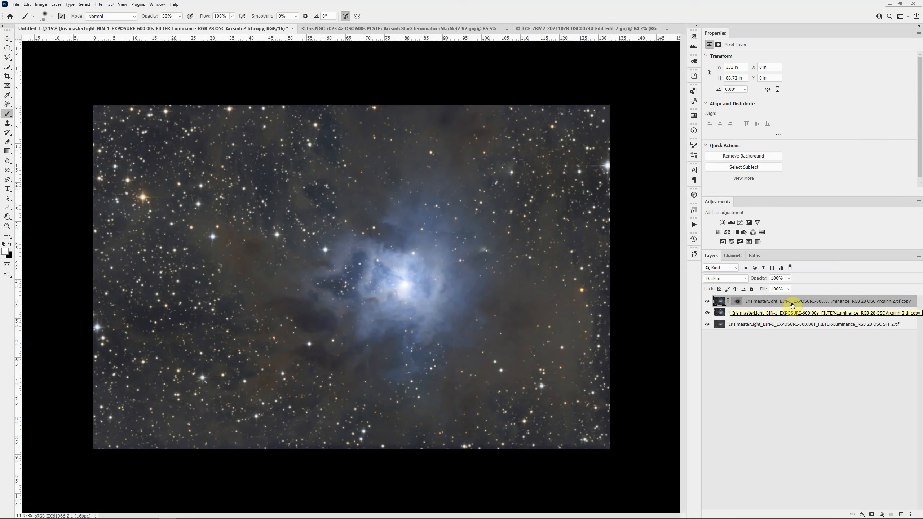
{"action": "key", "text": "ctrl+j"}
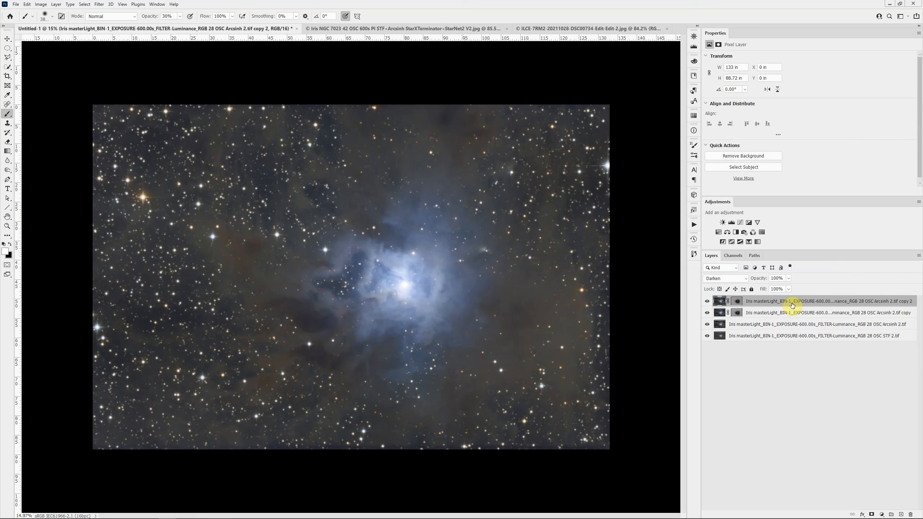
{"action": "left_click", "coordinate": [737, 302]}
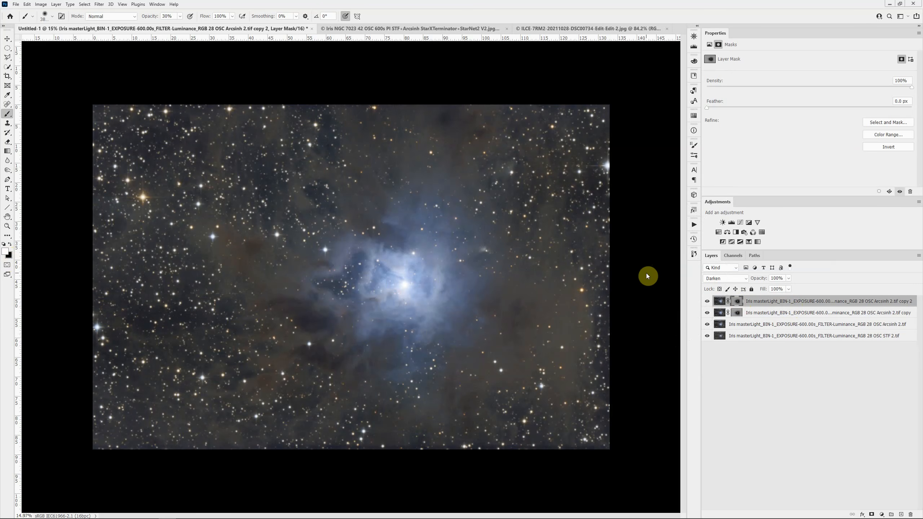
{"action": "key", "text": "alt+BackSpace"}
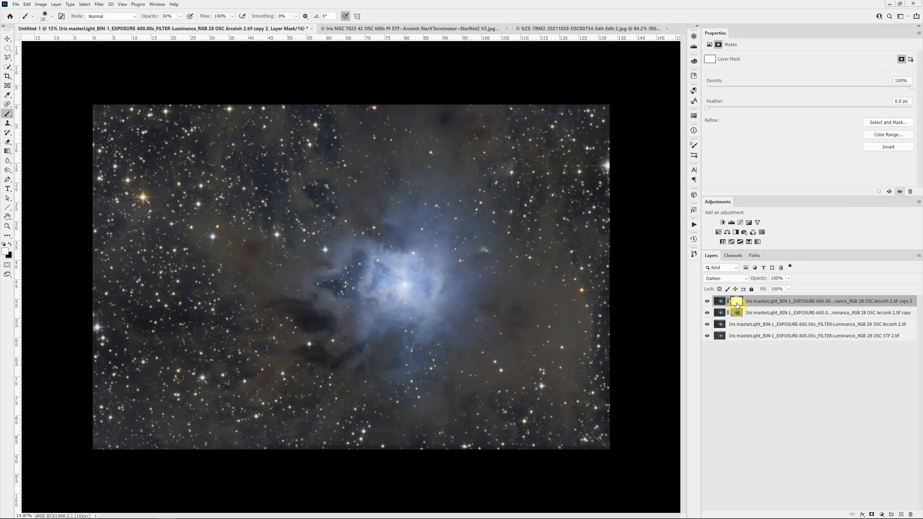
- Set the second Arcsinh copy's blend mode to Lighten and compare the image with that layer hidden and shown
{"action": "scroll", "coordinate": [454, 287], "scroll_direction": "up", "scroll_amount": 1}
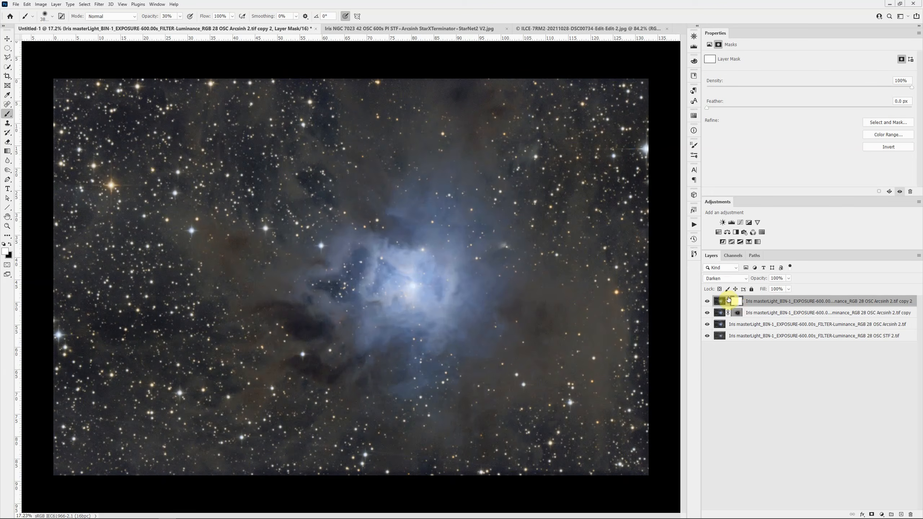
{"action": "left_click", "coordinate": [725, 278]}
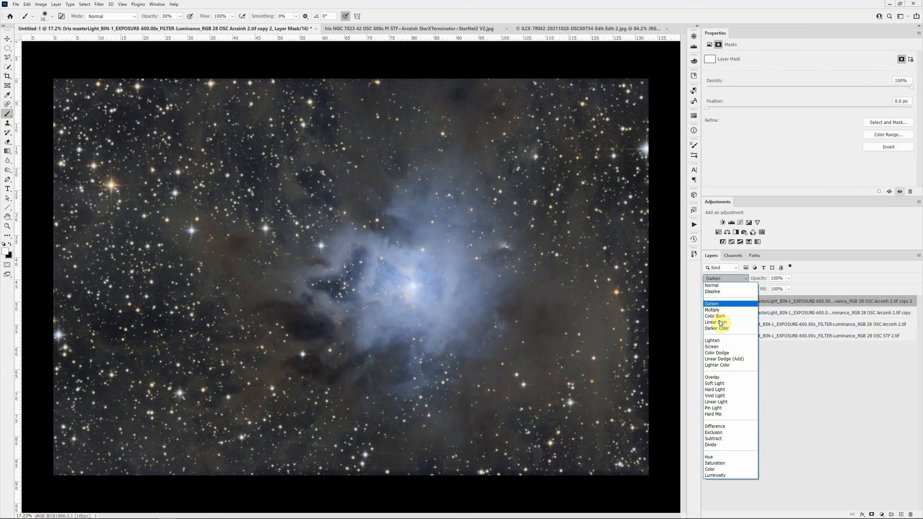
{"action": "left_click", "coordinate": [721, 340]}
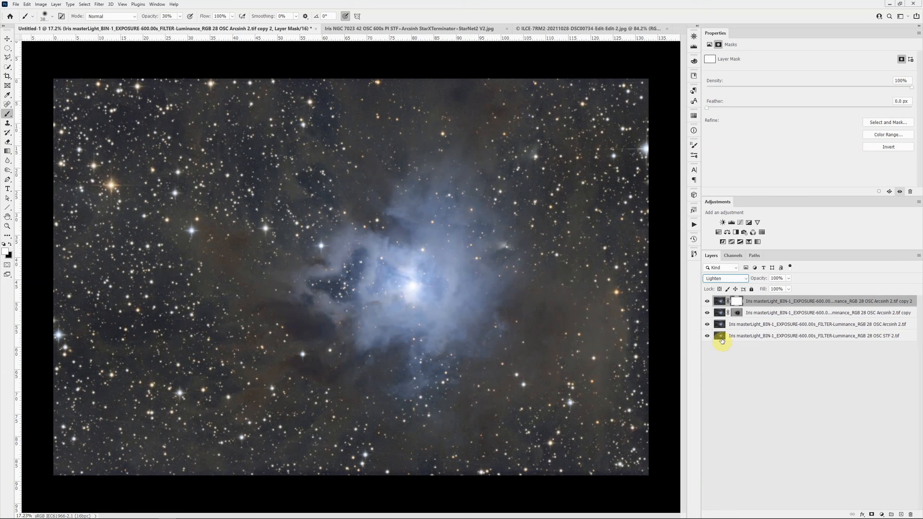
{"action": "scroll", "coordinate": [553, 262], "scroll_direction": "down", "scroll_amount": 3}
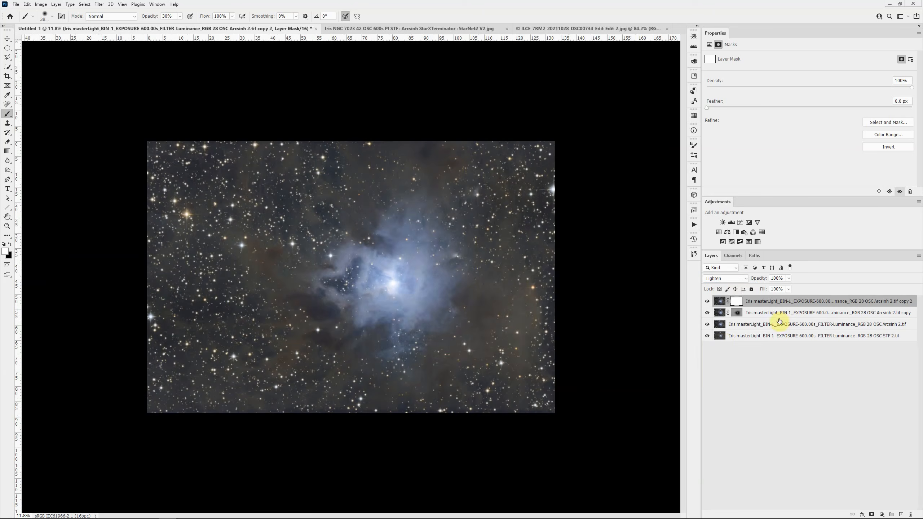
{"action": "left_click", "coordinate": [709, 302]}
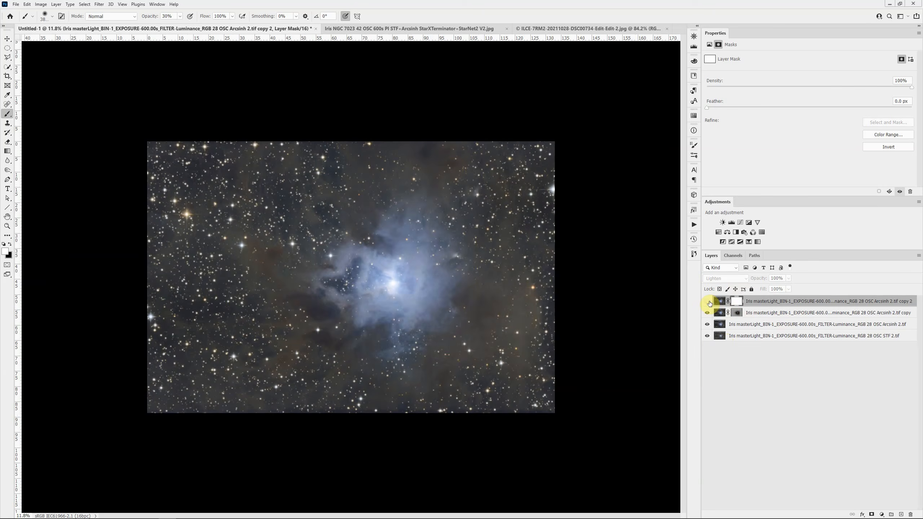
{"action": "left_click", "coordinate": [709, 302]}
{"action": "left_click", "coordinate": [709, 301]}
{"action": "left_click", "coordinate": [708, 302]}
{"action": "left_click", "coordinate": [708, 301]}
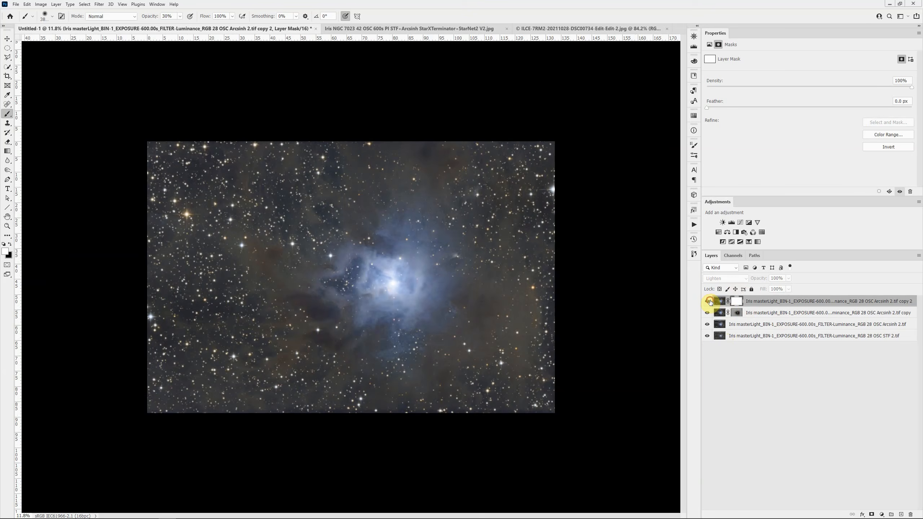
{"action": "left_click", "coordinate": [708, 302]}
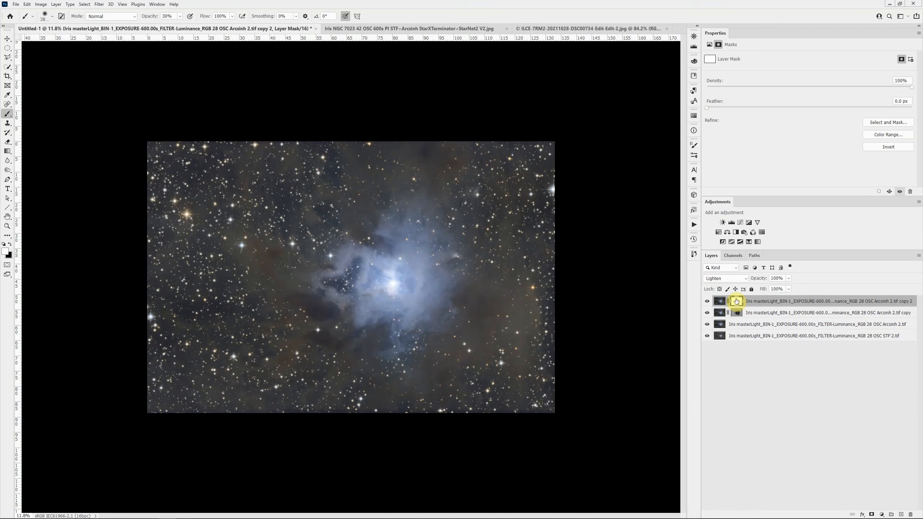
- Invert the Lighten copy's mask to black and paint the nebula area white with a smaller brush at 100% opacity
{"action": "key", "text": "ctrl+i"}
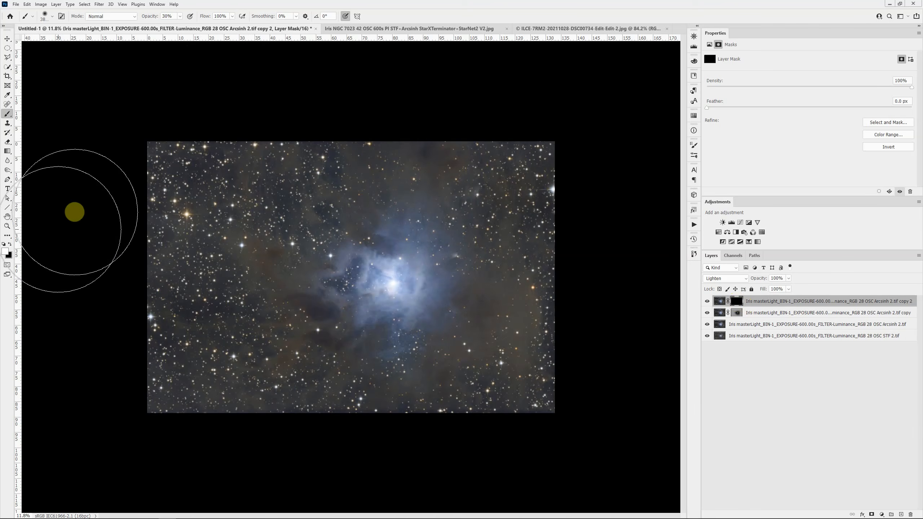
{"action": "key", "text": "0"}
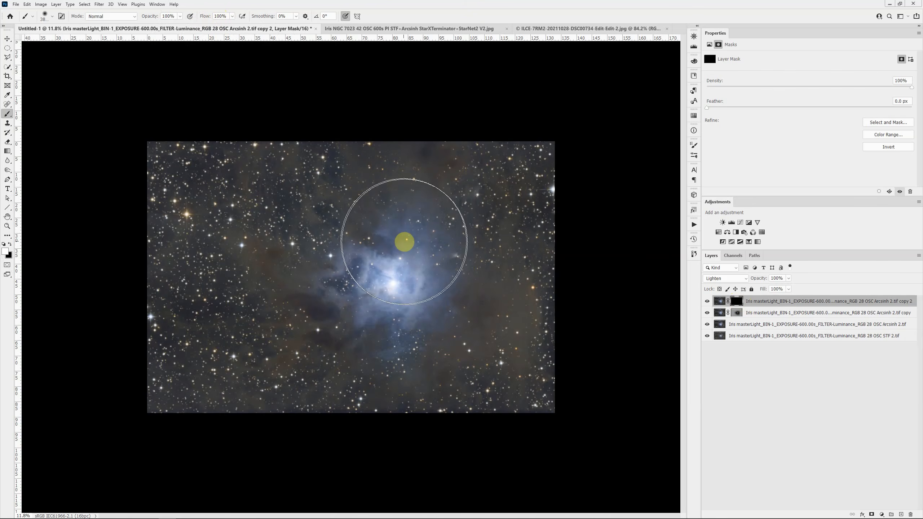
{"action": "key", "text": "bracketleft"}
{"action": "key", "text": "bracketleft"}
{"action": "key", "text": "bracketleft"}
{"action": "key", "text": "bracketleft"}
{"action": "key", "text": "bracketleft"}
{"action": "key", "text": "bracketleft"}
{"action": "key", "text": "bracketleft"}
{"action": "key", "text": "bracketleft"}
{"action": "key", "text": "bracketleft"}
{"action": "key", "text": "bracketleft"}
{"action": "key", "text": "bracketleft"}
{"action": "key", "text": "bracketleft"}
{"action": "key", "text": "bracketleft"}
{"action": "key", "text": "bracketleft"}
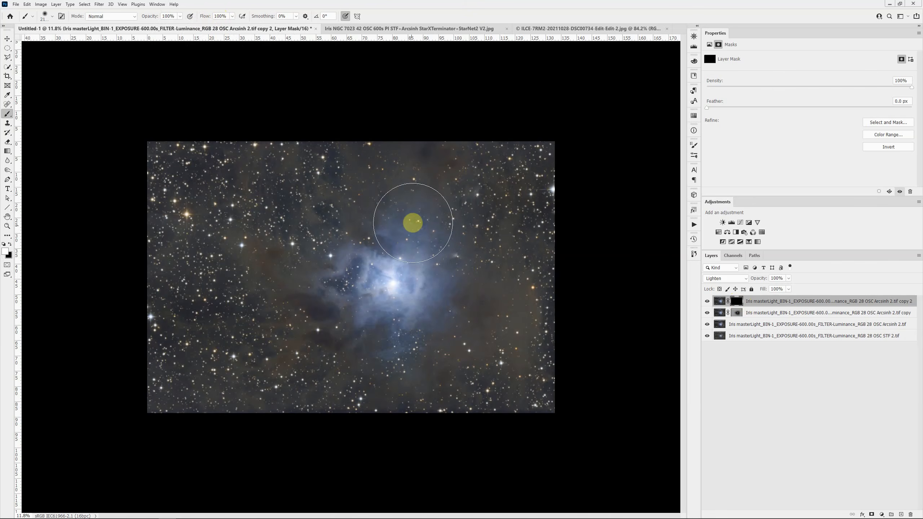
{"action": "key", "text": "bracketleft"}
{"action": "key", "text": "bracketleft"}
{"action": "key", "text": "bracketleft"}
{"action": "key", "text": "bracketleft"}
{"action": "mouse_move", "coordinate": [397, 208]}
{"action": "left_mouse_down"}
{"action": "mouse_move", "coordinate": [400, 232]}
{"action": "mouse_move", "coordinate": [335, 258]}
{"action": "mouse_move", "coordinate": [324, 277]}
{"action": "mouse_move", "coordinate": [357, 335]}
{"action": "mouse_move", "coordinate": [401, 333]}
{"action": "mouse_move", "coordinate": [443, 298]}
{"action": "mouse_move", "coordinate": [452, 260]}
{"action": "mouse_move", "coordinate": [423, 207]}
{"action": "mouse_move", "coordinate": [459, 279]}
{"action": "mouse_move", "coordinate": [459, 300]}
{"action": "mouse_move", "coordinate": [421, 330]}
{"action": "mouse_move", "coordinate": [356, 330]}
{"action": "mouse_move", "coordinate": [330, 304]}
{"action": "mouse_move", "coordinate": [348, 255]}
{"action": "mouse_move", "coordinate": [394, 228]}
{"action": "left_mouse_up"}
{"action": "left_click", "coordinate": [510, 246]}
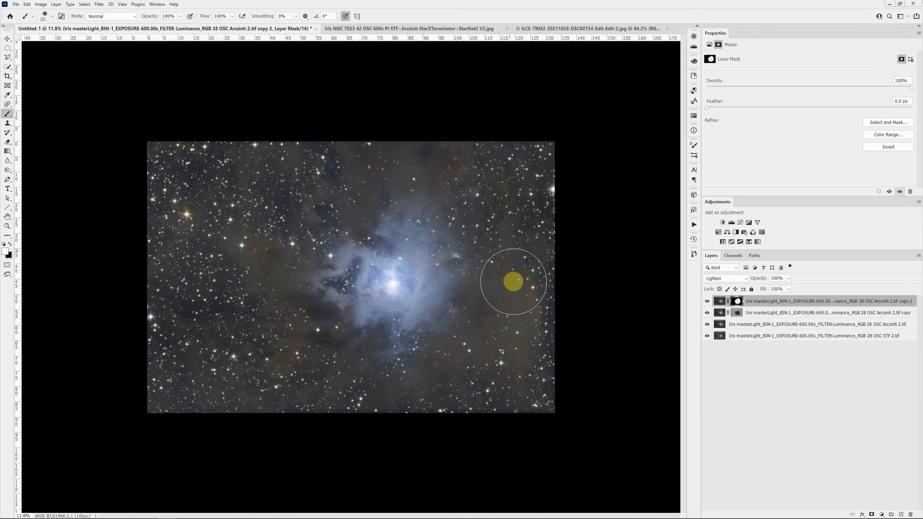
- Lower the opacity of the Lighten Arcsinh copy to 62%
{"action": "scroll", "coordinate": [477, 327], "scroll_direction": "down", "scroll_amount": 2}
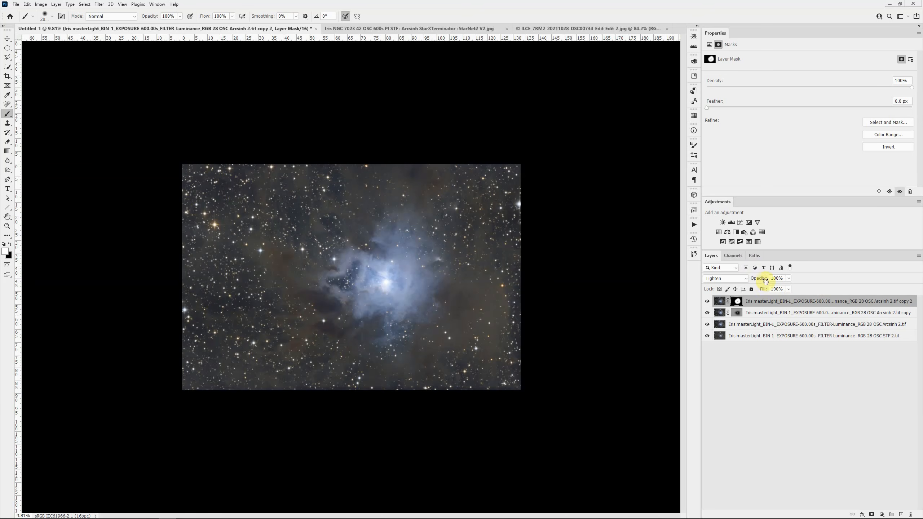
{"action": "left_click_drag", "start_coordinate": [766, 280], "coordinate": [761, 280]}
{"action": "left_click_drag", "start_coordinate": [753, 279], "coordinate": [668, 271]}
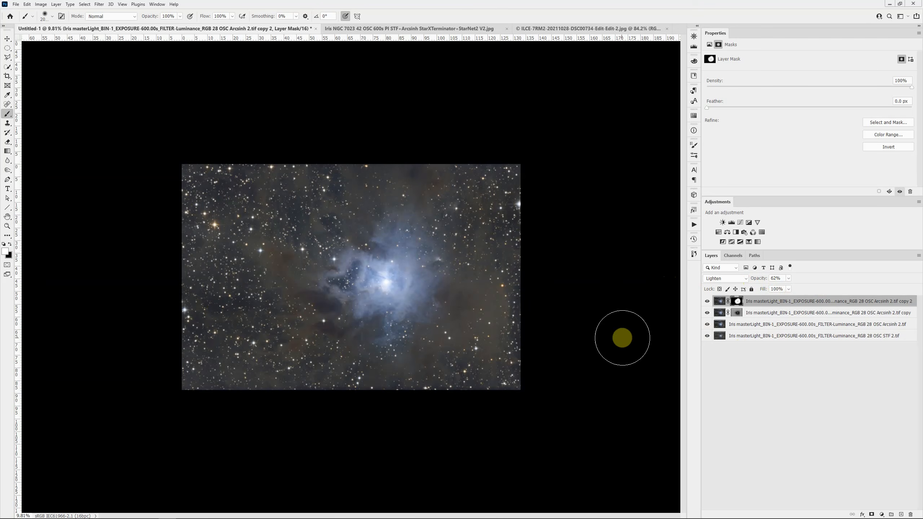
- View the STF layer alone, and compare it with the Color-mode Arcsinh layer shown above it
{"action": "left_click", "coordinate": [707, 338], "text": "alt"}
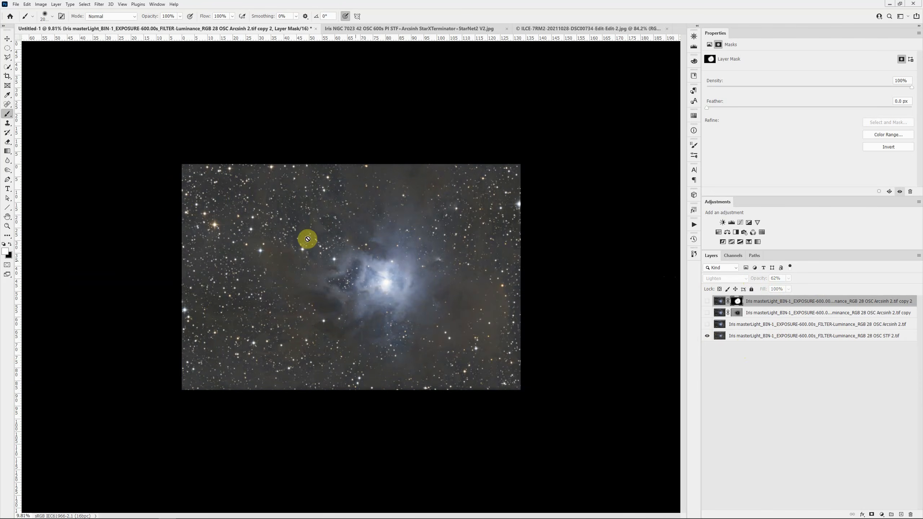
{"action": "scroll", "coordinate": [267, 223], "scroll_direction": "up", "scroll_amount": 3}
{"action": "scroll", "coordinate": [267, 225], "scroll_direction": "up", "scroll_amount": 1}
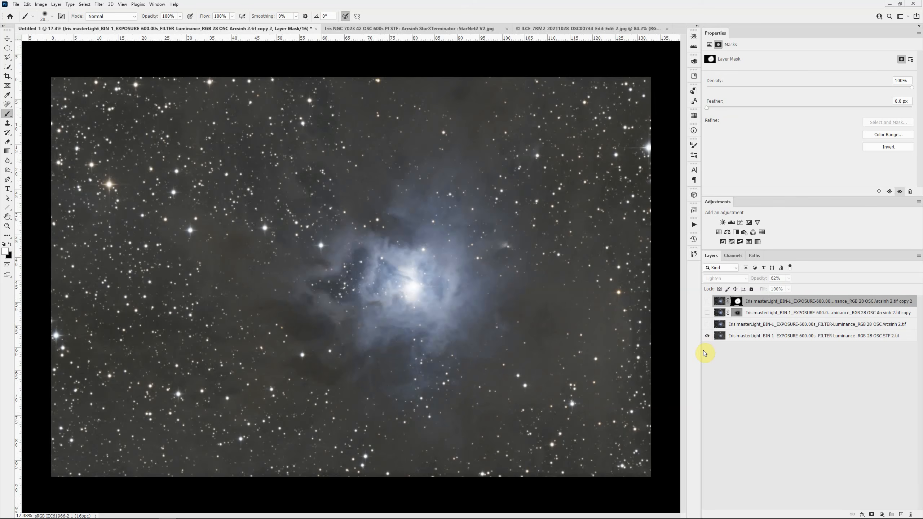
{"action": "left_click", "coordinate": [707, 324]}
- Add a layer mask to the Color-mode Arcsinh layer and paint black over the nebula with an enlarged brush at 100% opacity
{"action": "left_click", "coordinate": [752, 324]}
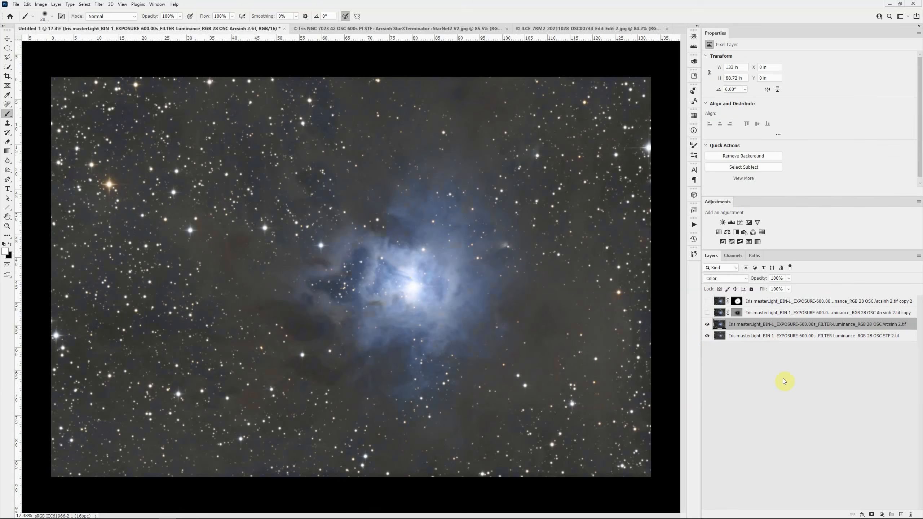
{"action": "left_click", "coordinate": [872, 514]}
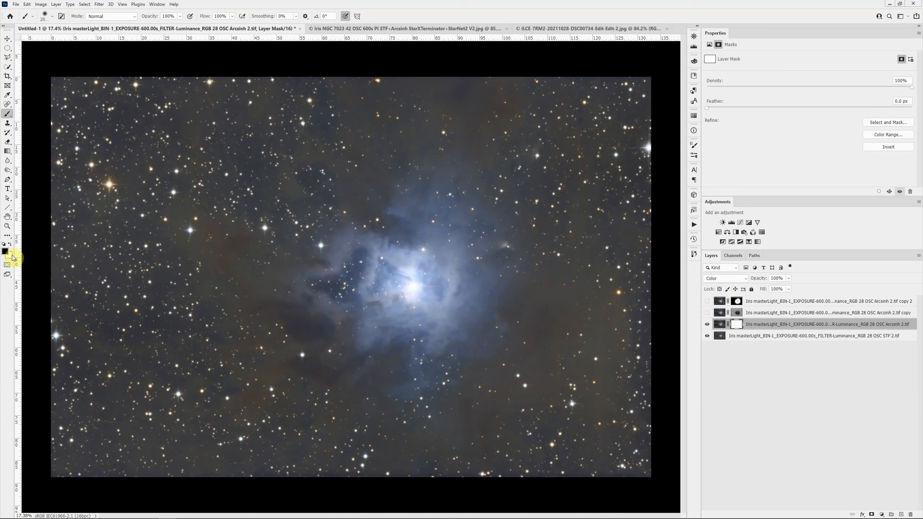
{"action": "key", "text": "bracketright"}
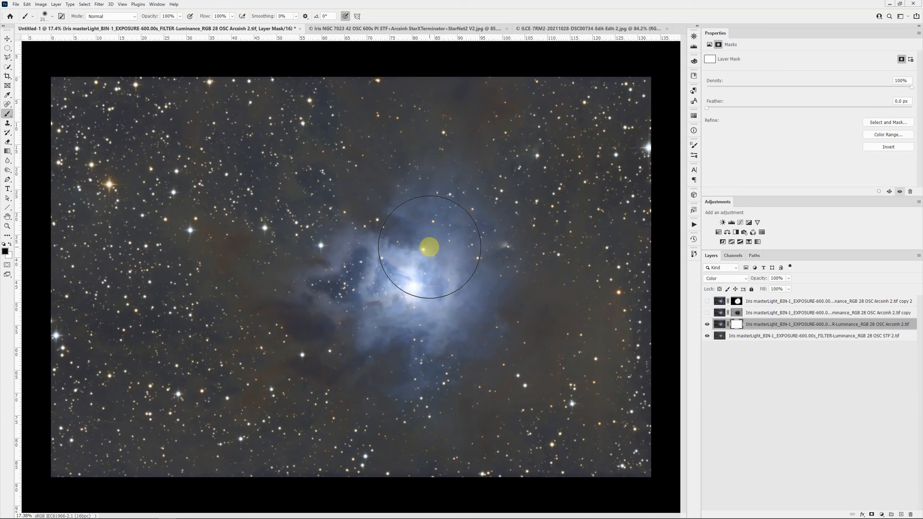
{"action": "key", "text": "bracketright"}
{"action": "key", "text": "bracketright"}
{"action": "key", "text": "bracketright"}
{"action": "key", "text": "bracketright"}
{"action": "key", "text": "bracketright"}
{"action": "key", "text": "bracketright"}
{"action": "key", "text": "bracketright"}
{"action": "key", "text": "bracketright"}
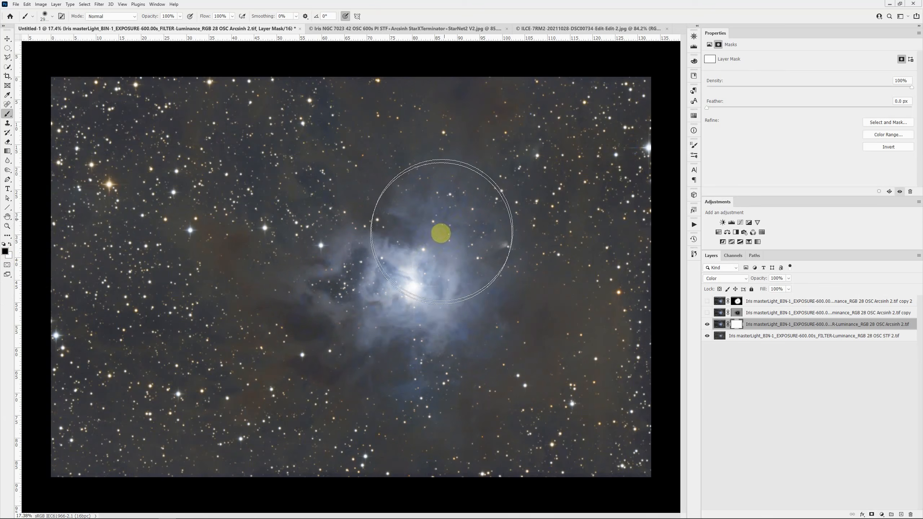
{"action": "left_click_drag", "start_coordinate": [426, 261], "coordinate": [409, 267]}
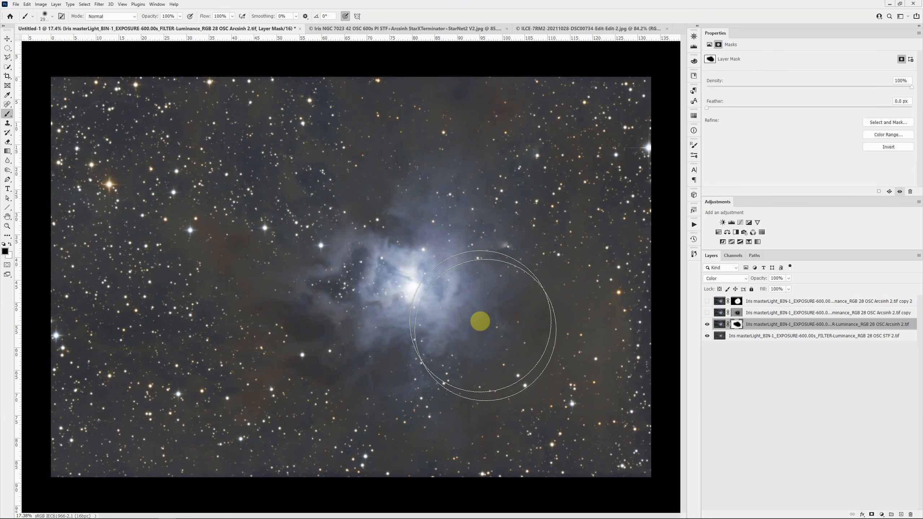
- Reduce the Color layer mask's density to 49% and make the Darken and Lighten Arcsinh copies visible again
{"action": "scroll", "coordinate": [480, 321], "scroll_direction": "down", "scroll_amount": 1}
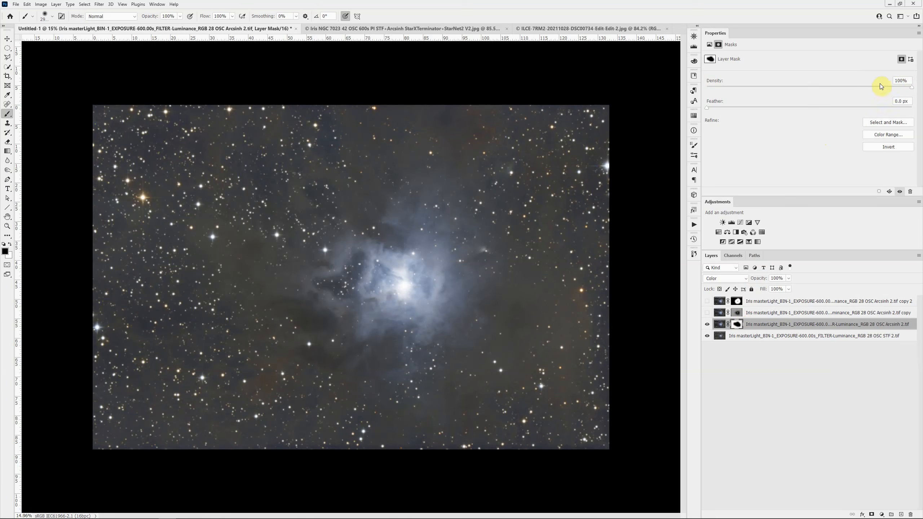
{"action": "left_click_drag", "start_coordinate": [912, 90], "coordinate": [841, 98]}
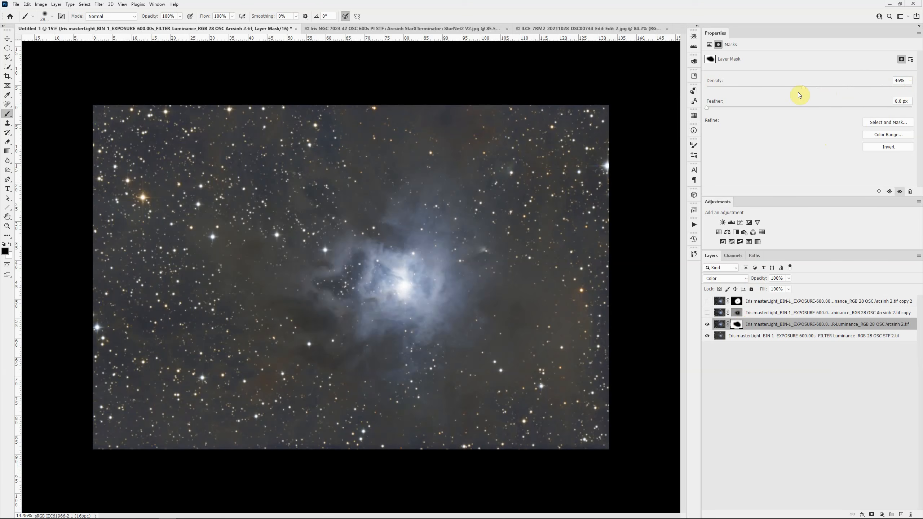
{"action": "left_click_drag", "start_coordinate": [799, 94], "coordinate": [807, 92]}
{"action": "left_click", "coordinate": [737, 324]}
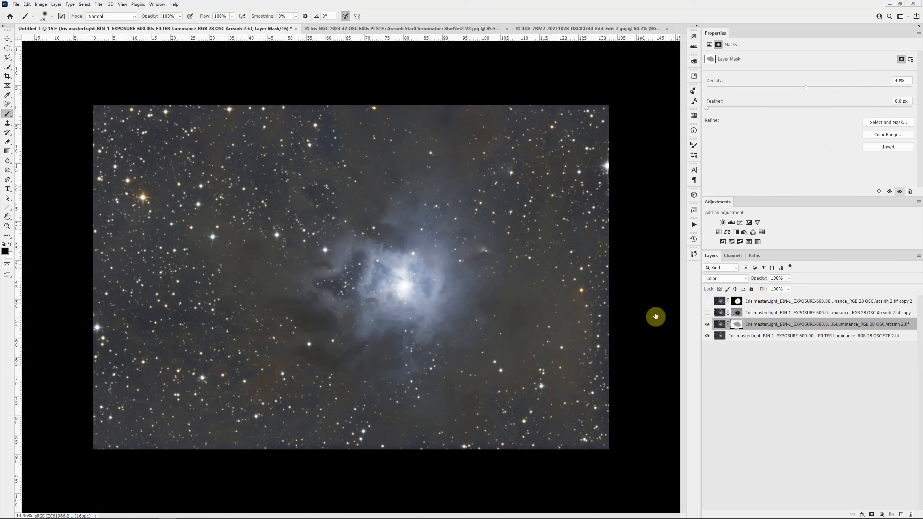
{"action": "left_click", "coordinate": [708, 313]}
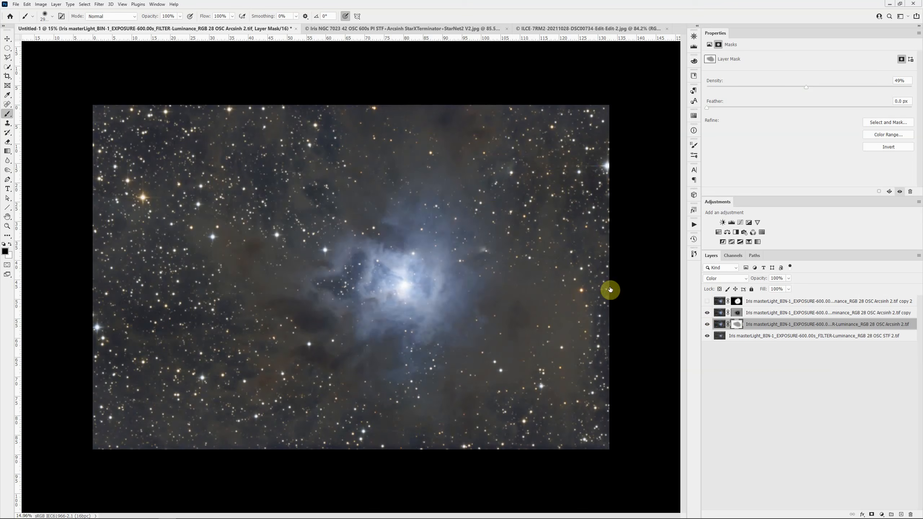
{"action": "left_click", "coordinate": [707, 301]}
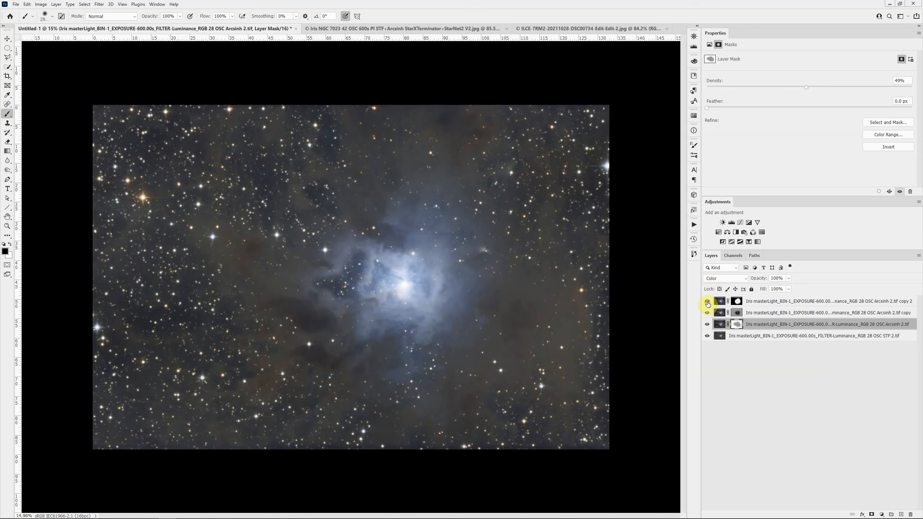